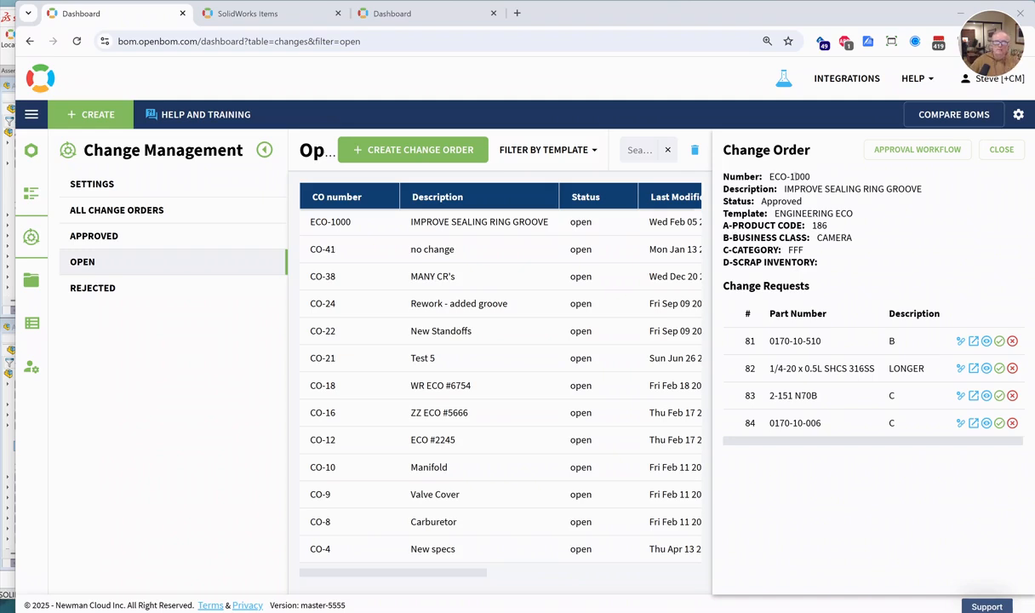
# Switch to SolidWorks to view the Armada housing assembly and its BOM, and return to the OpenBOM change management dashboard
pyautogui.click(9, 554)
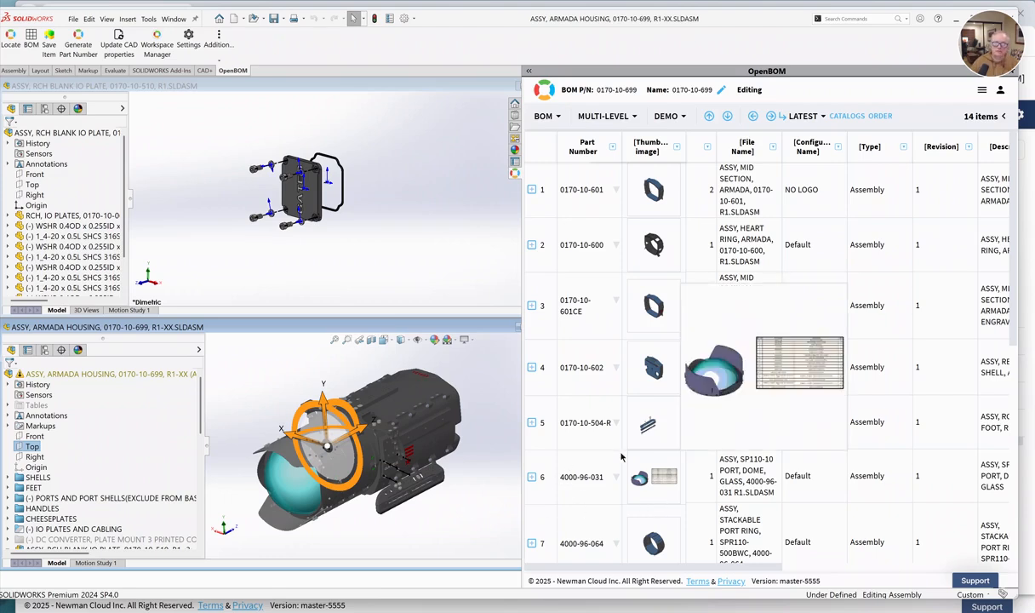
pyautogui.click(432, 2)
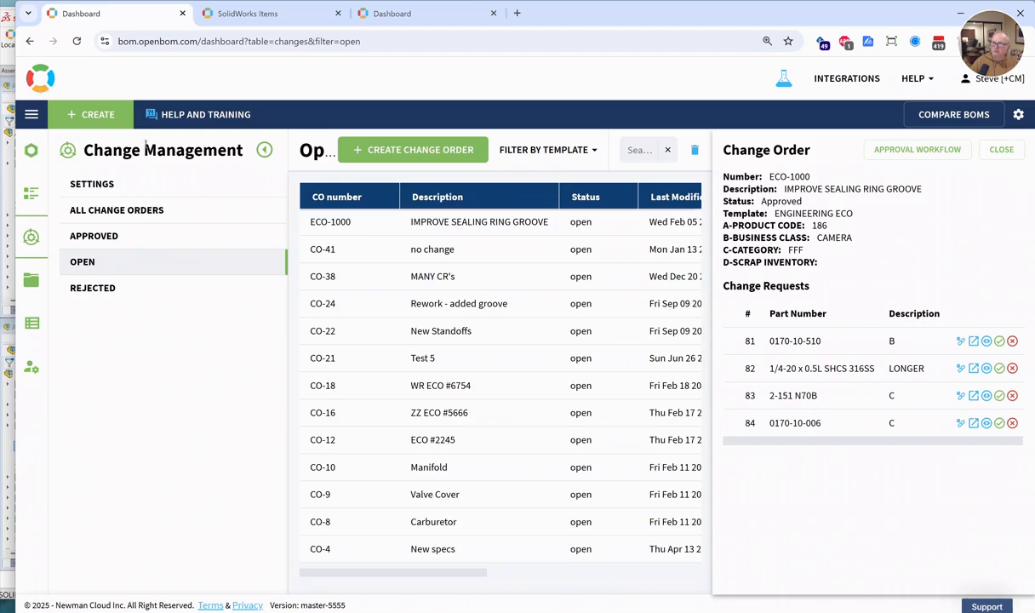
# Start a new change order template in the change management settings and name it CUSTOMER DRIVEN ECO
pyautogui.click(110, 183)
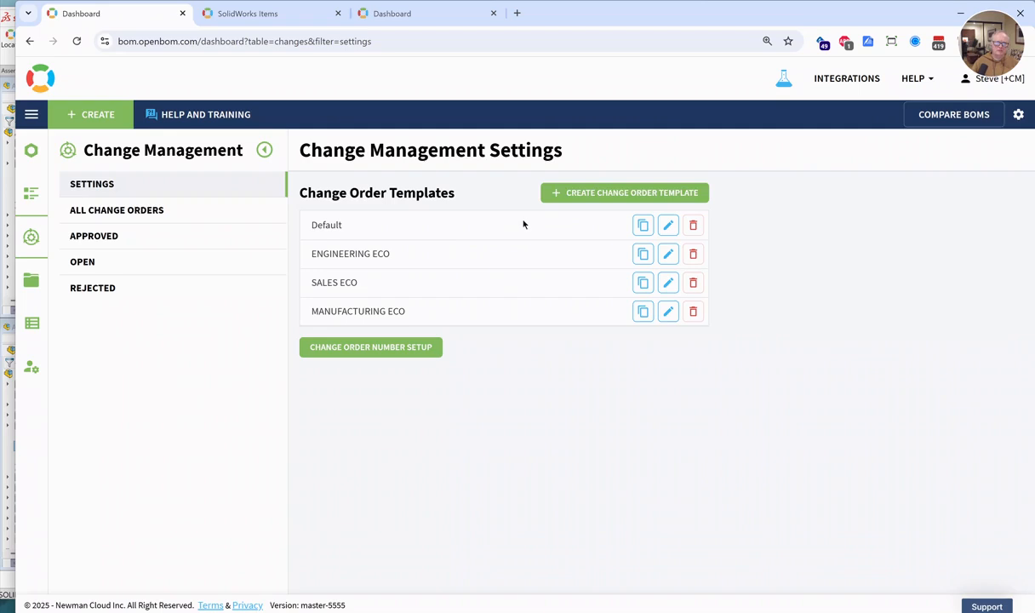
pyautogui.click(592, 194)
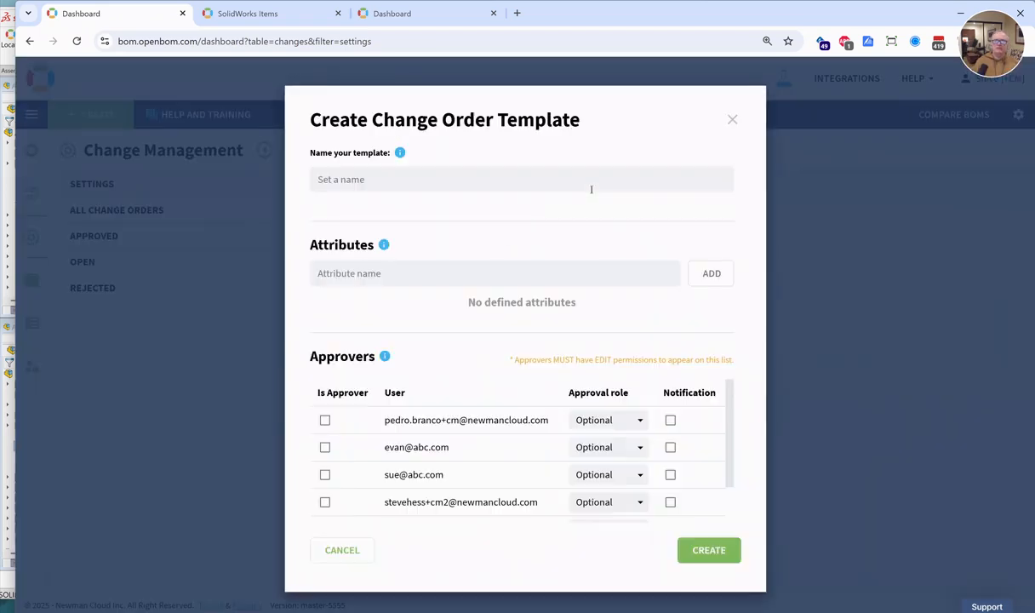
pyautogui.click(596, 180)
pyautogui.write('C')
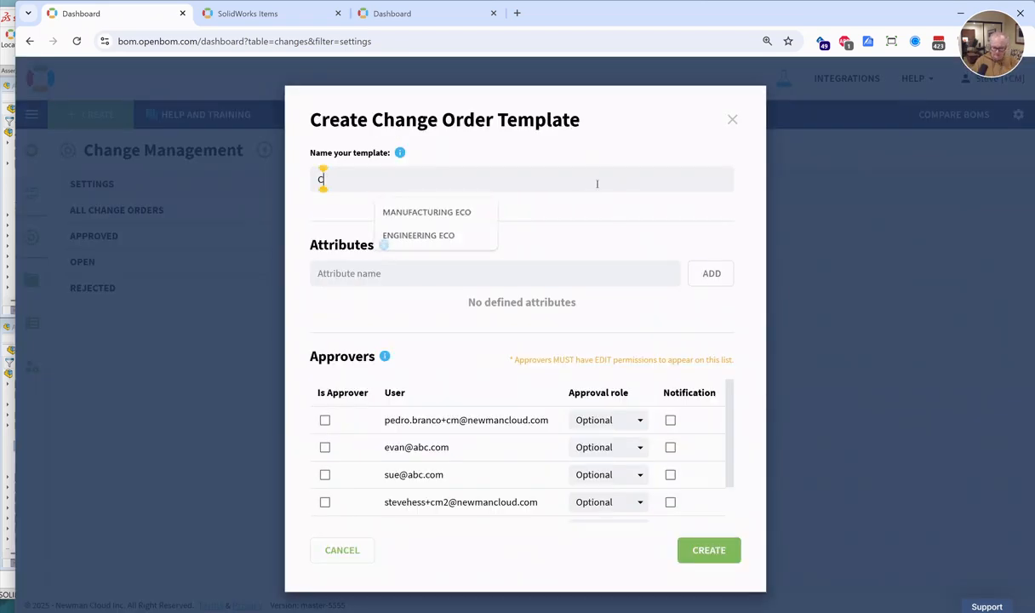
pyautogui.write('USTOMER D')
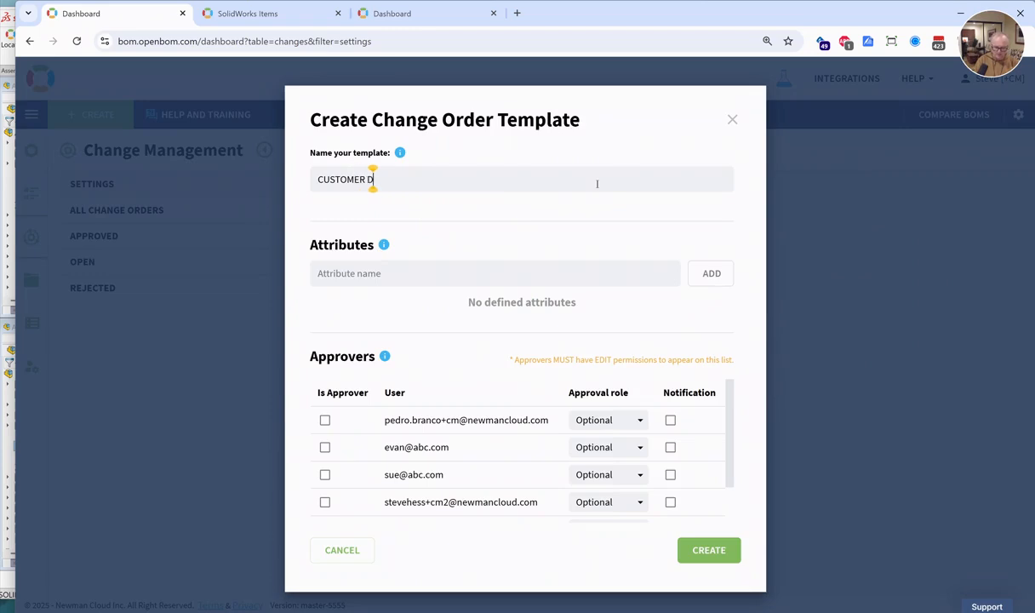
pyautogui.write('RIVEN ECO')
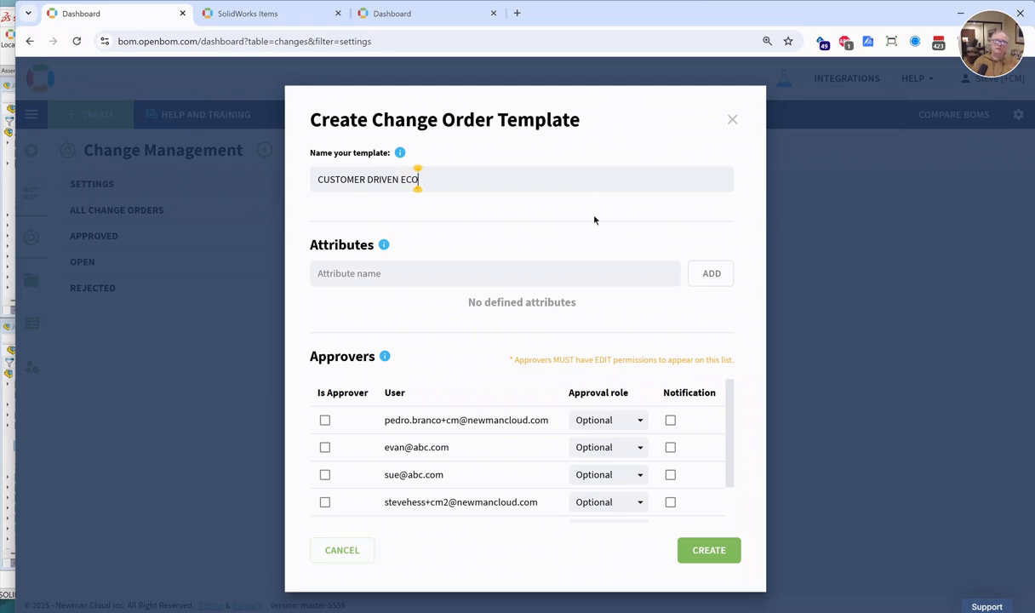
# Add the attributes A-CUSTOMER NAME and B-MATERIAL CHANGE to the change order template
pyautogui.click(500, 274)
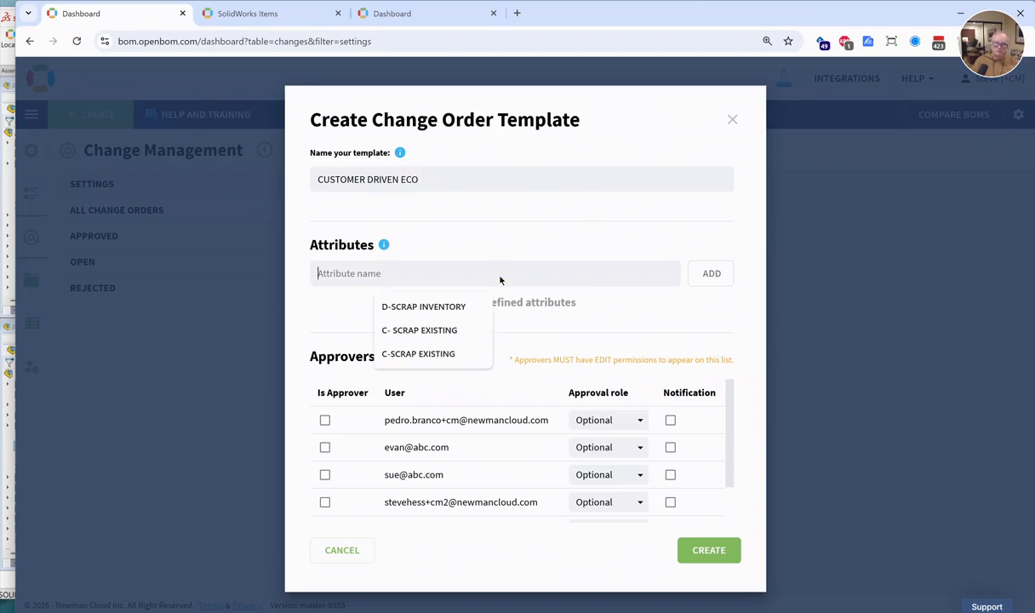
pyautogui.write('A-')
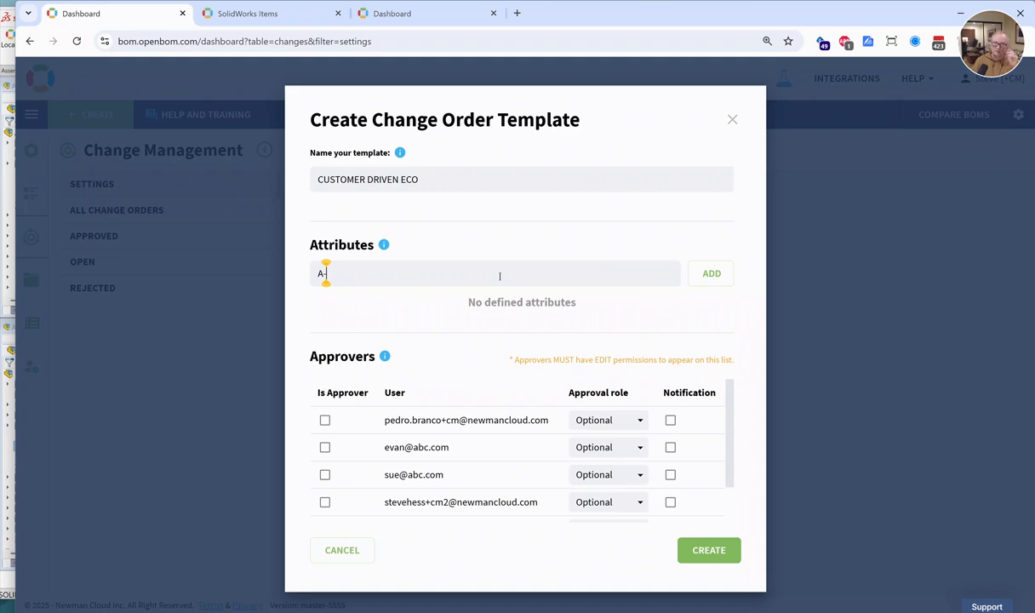
pyautogui.write('CUSTOMER')
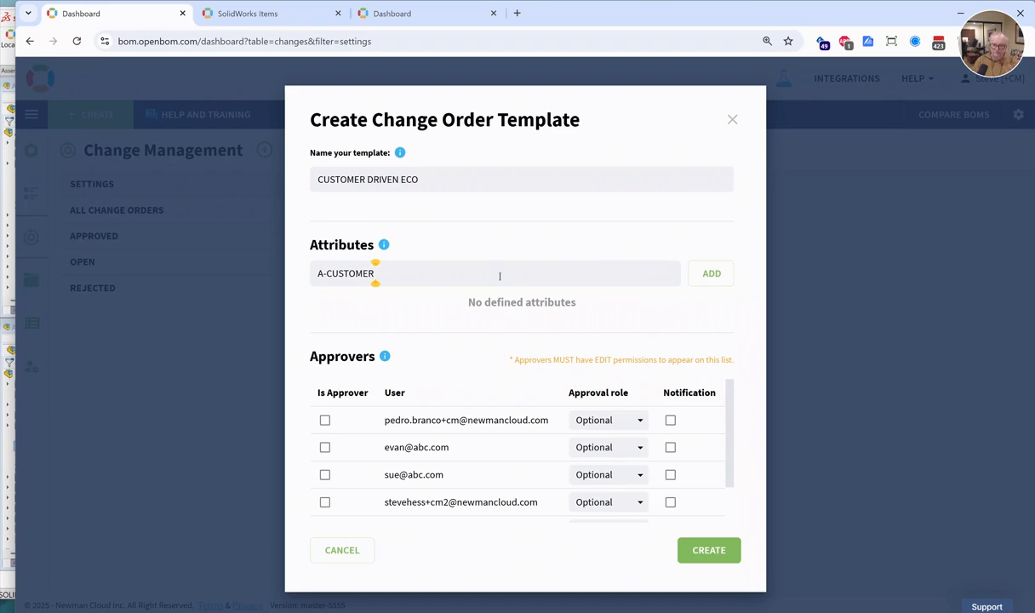
pyautogui.write(' NAME')
pyautogui.press('Return')
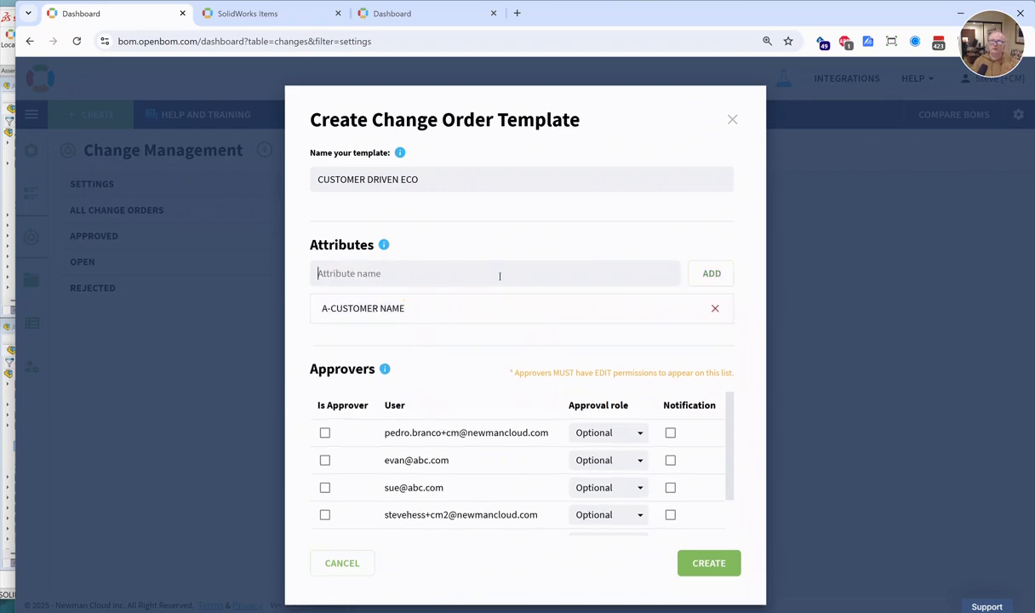
pyautogui.write('B-')
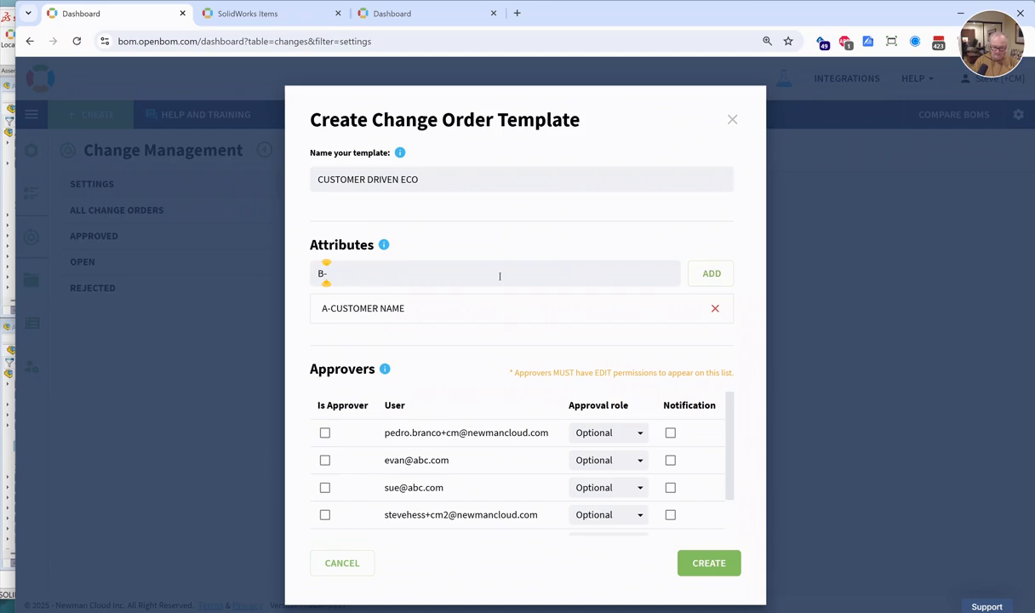
pyautogui.write('MATERIAL CHANGE')
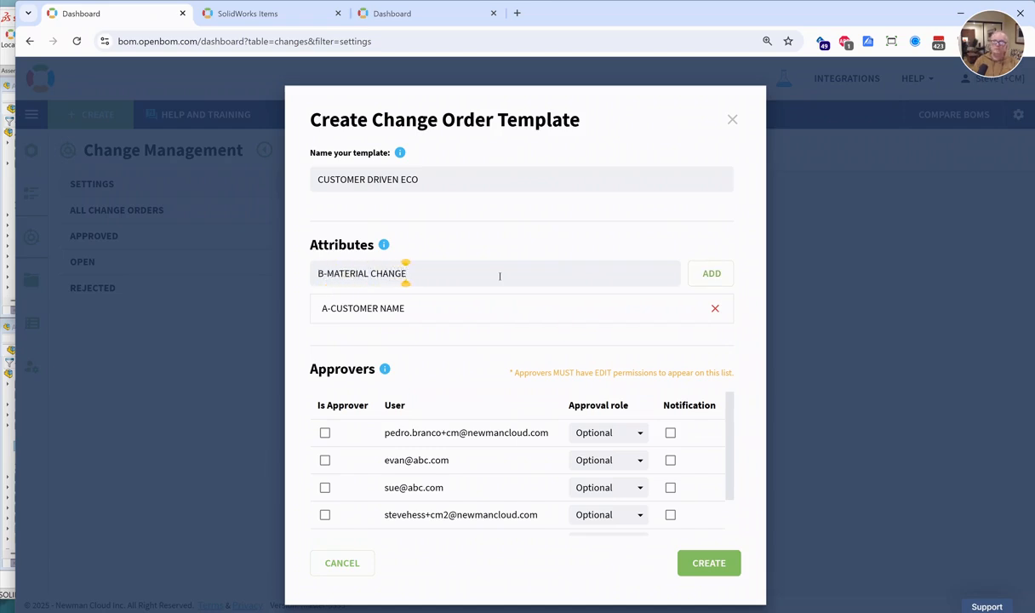
pyautogui.press('Return')
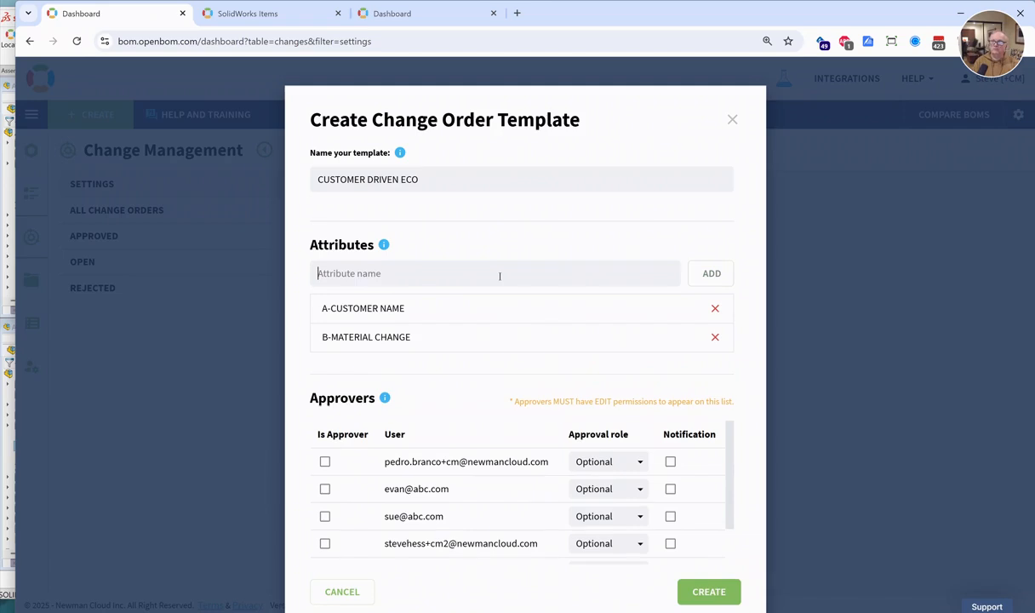
# Add the previously used attribute name "C- SCRAP EXISTING" as the template's third attribute
pyautogui.write('C-')
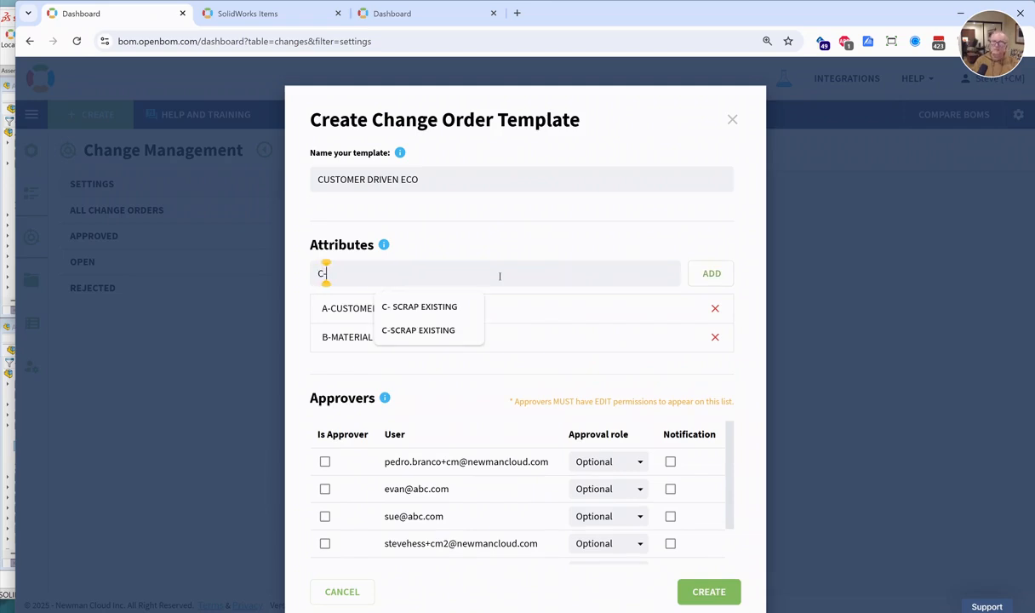
pyautogui.press('Down')
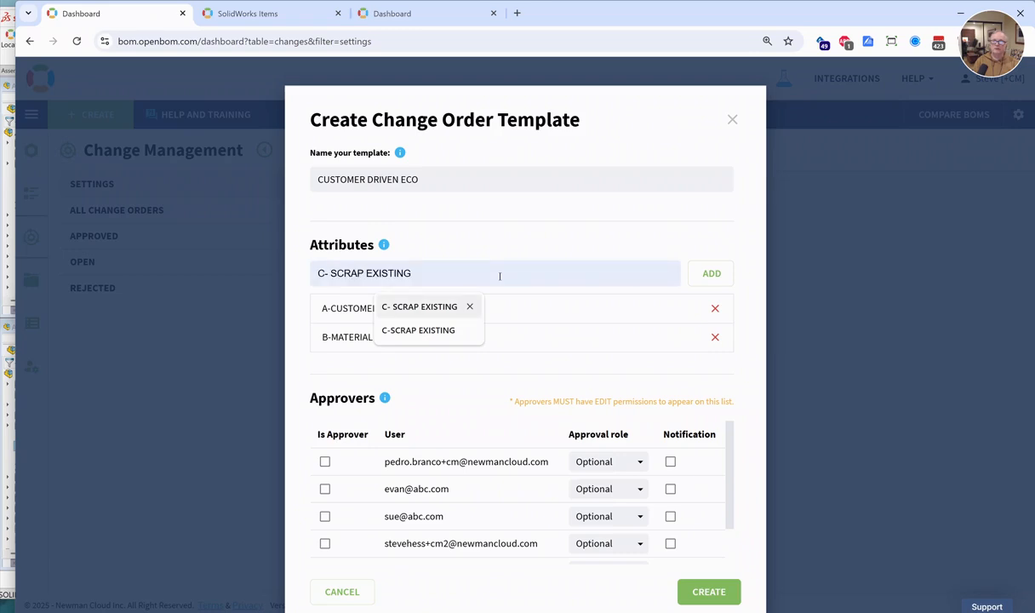
pyautogui.press('Return')
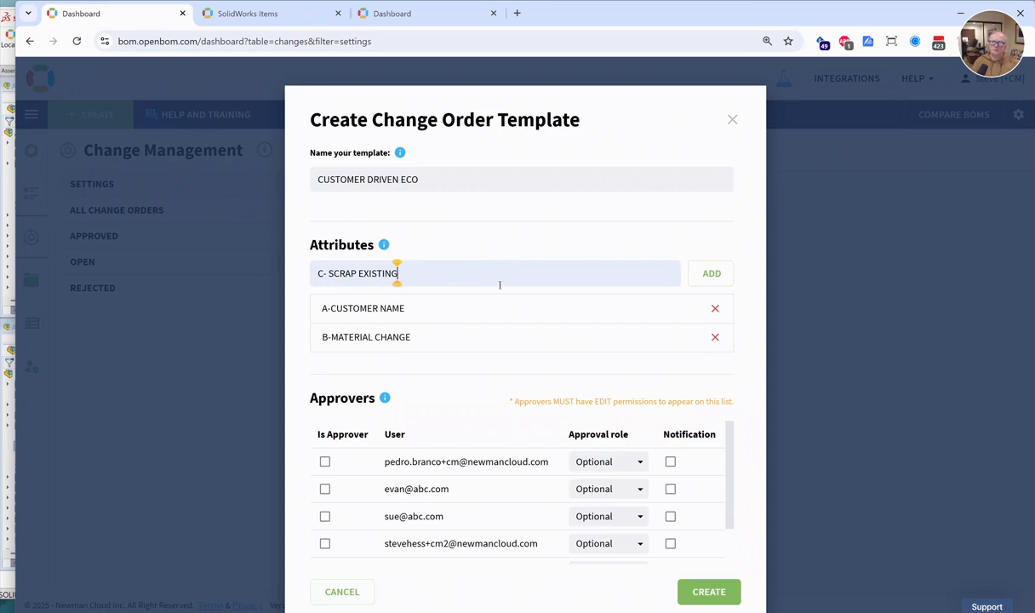
pyautogui.press('Return')
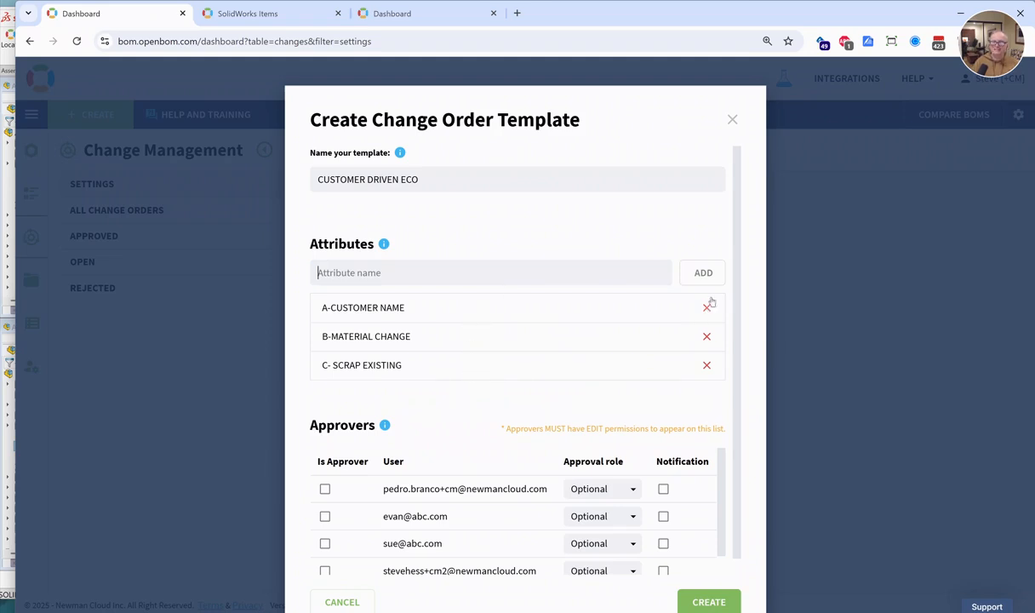
# Mark the first listed user as an approver and create the change order template
pyautogui.scroll(-1, 736, 247)
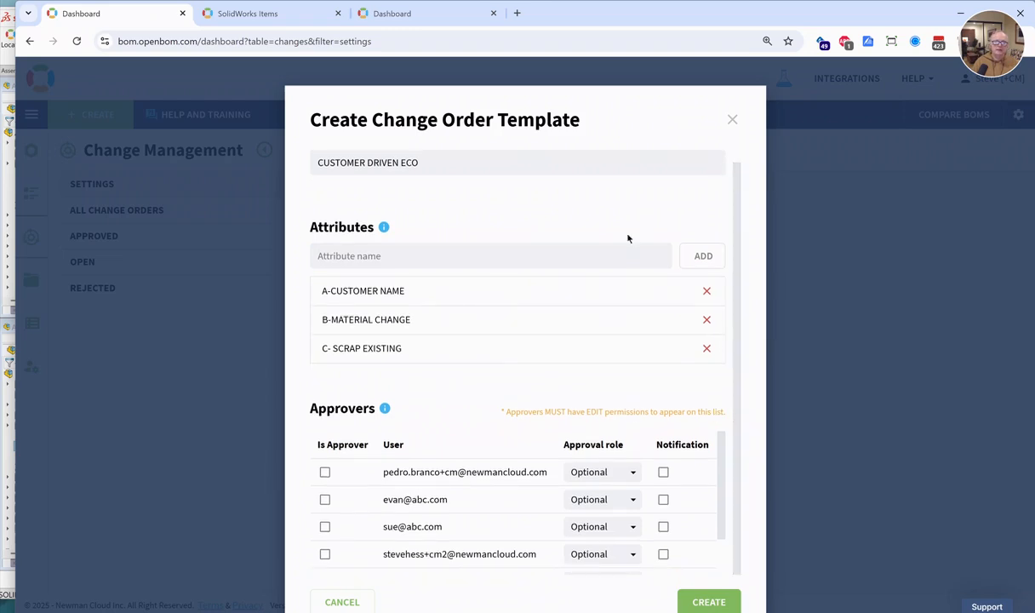
pyautogui.click(324, 472)
pyautogui.click(706, 602)
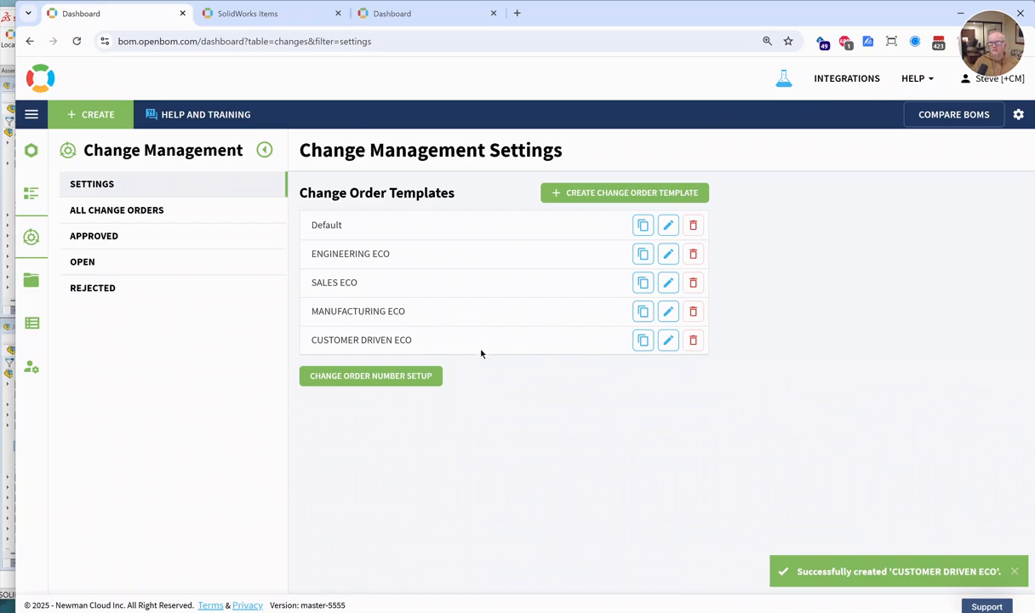
# Examine the change order number setup and its range configuration, and close it without saving
pyautogui.click(397, 382)
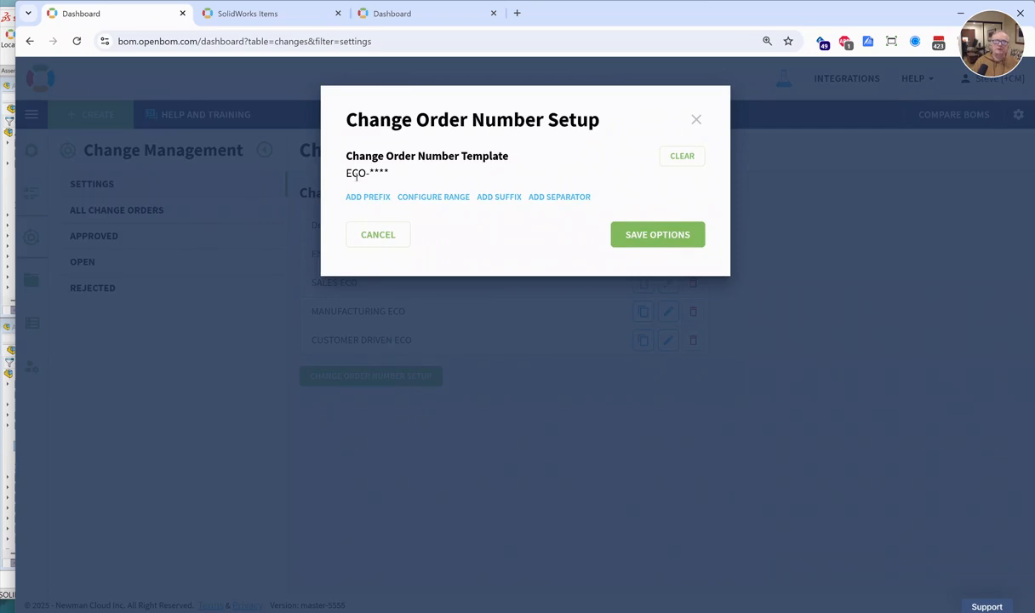
pyautogui.click(423, 198)
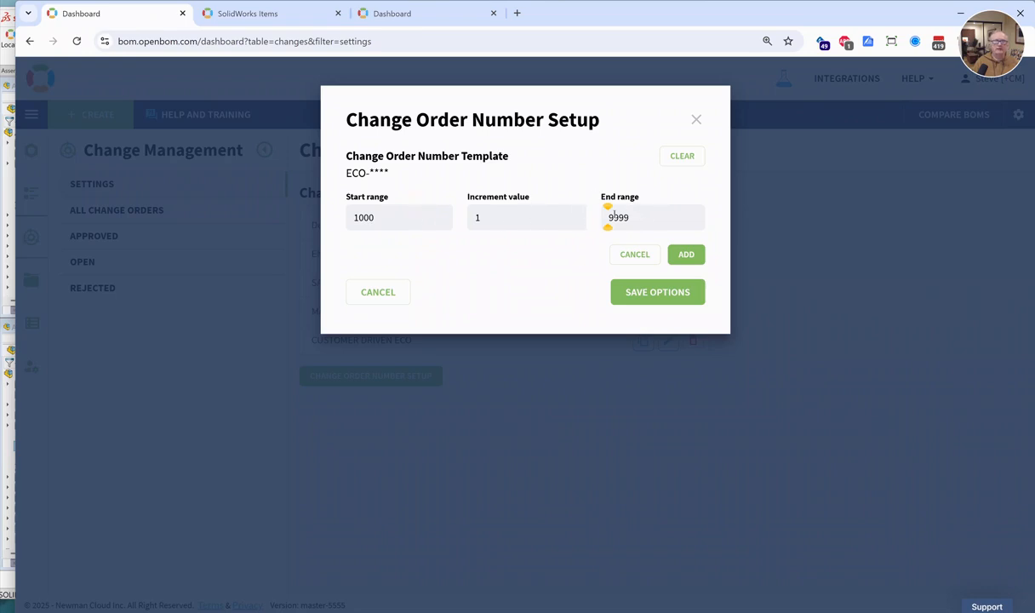
pyautogui.click(384, 294)
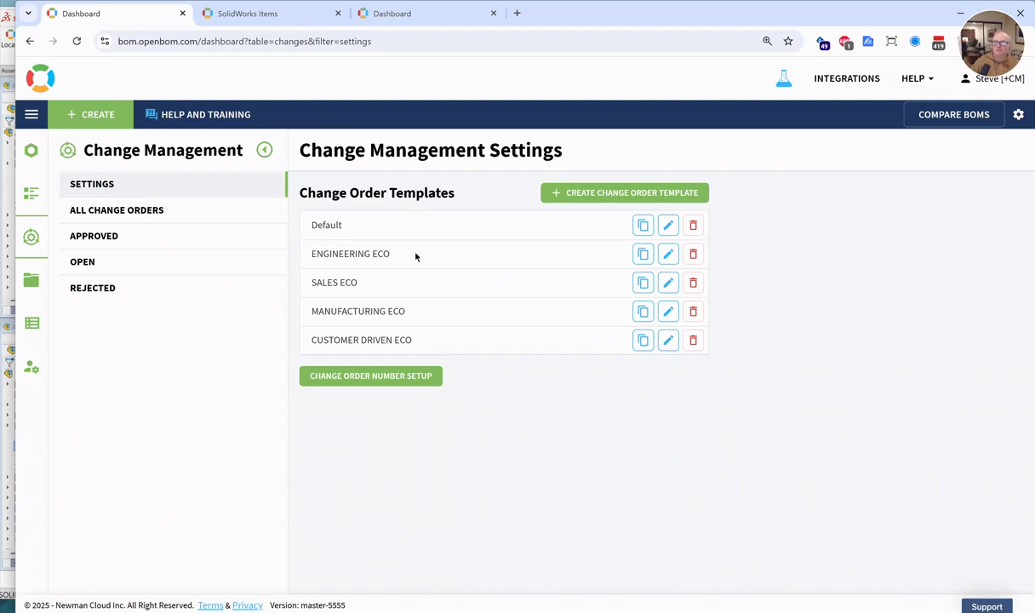
# Start a change request for part 4000-96-031 from its item revisions in the SolidWorks Items catalog
pyautogui.click(248, 14)
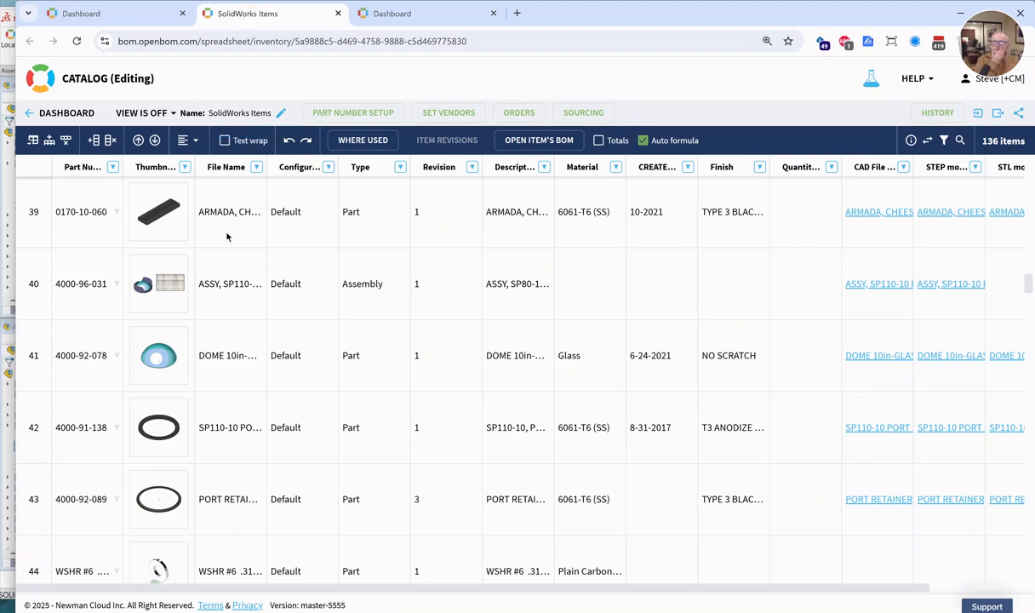
pyautogui.click(96, 314)
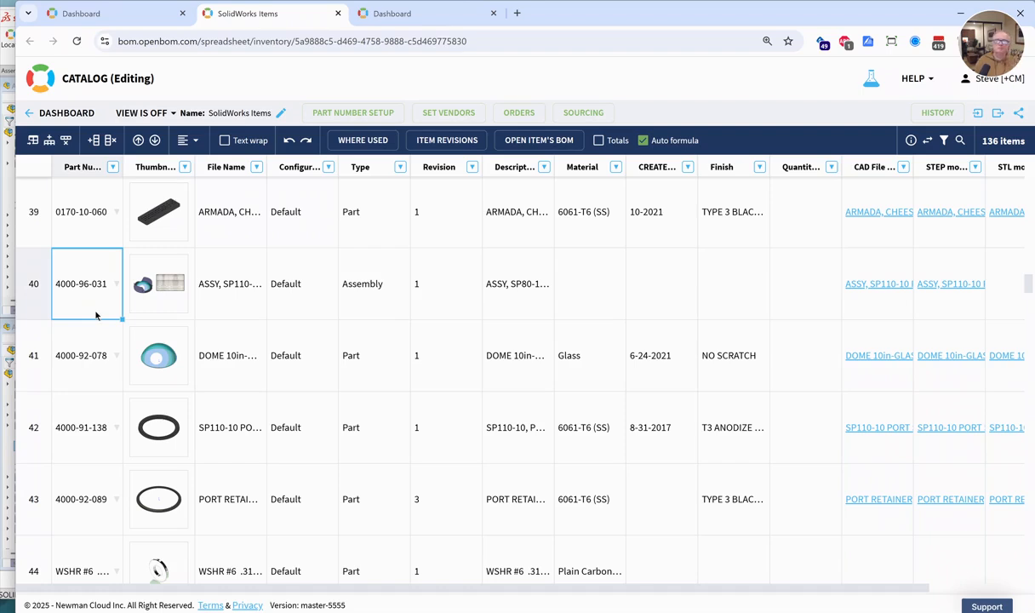
pyautogui.click(436, 143)
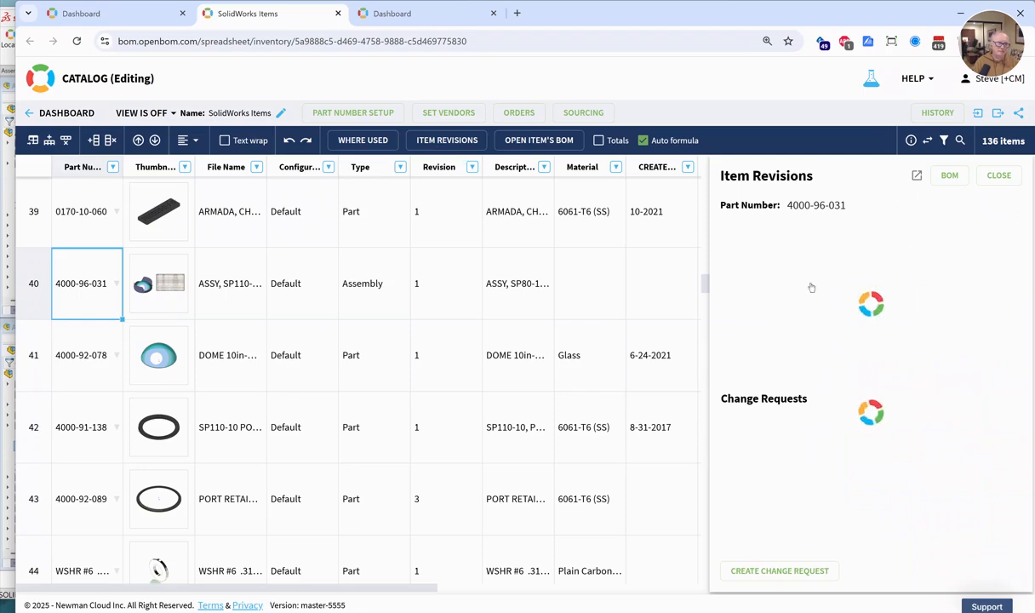
pyautogui.click(794, 565)
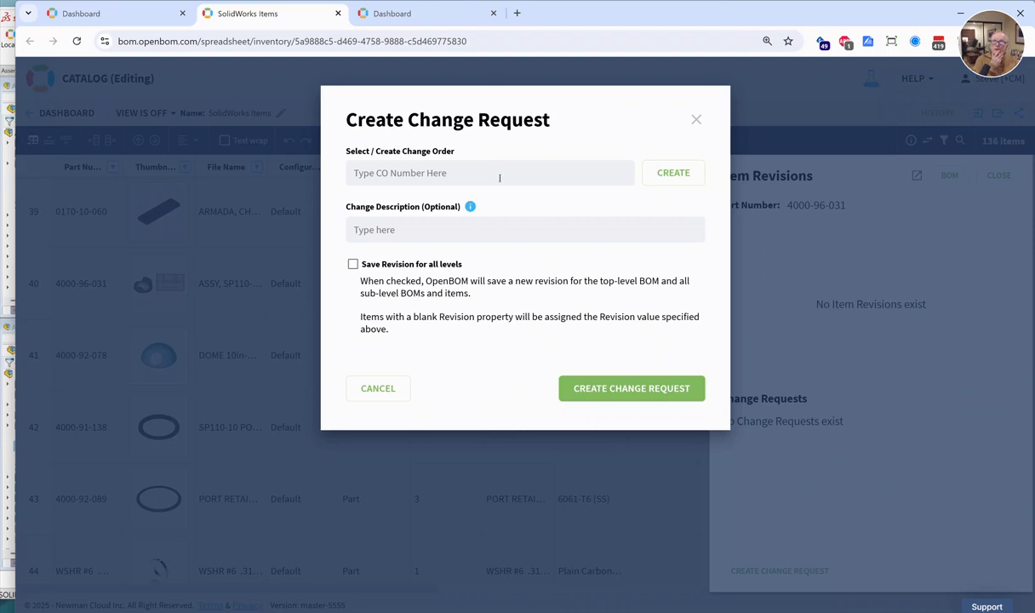
# Start a new change order for the change request using the CUSTOMER DRIVEN ECO template
pyautogui.click(685, 180)
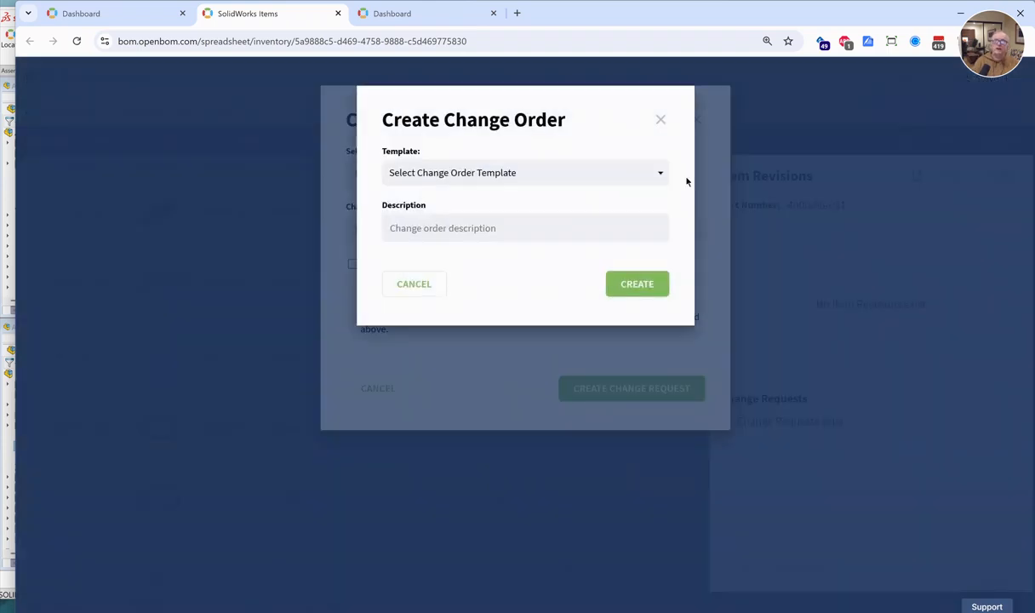
pyautogui.click(589, 178)
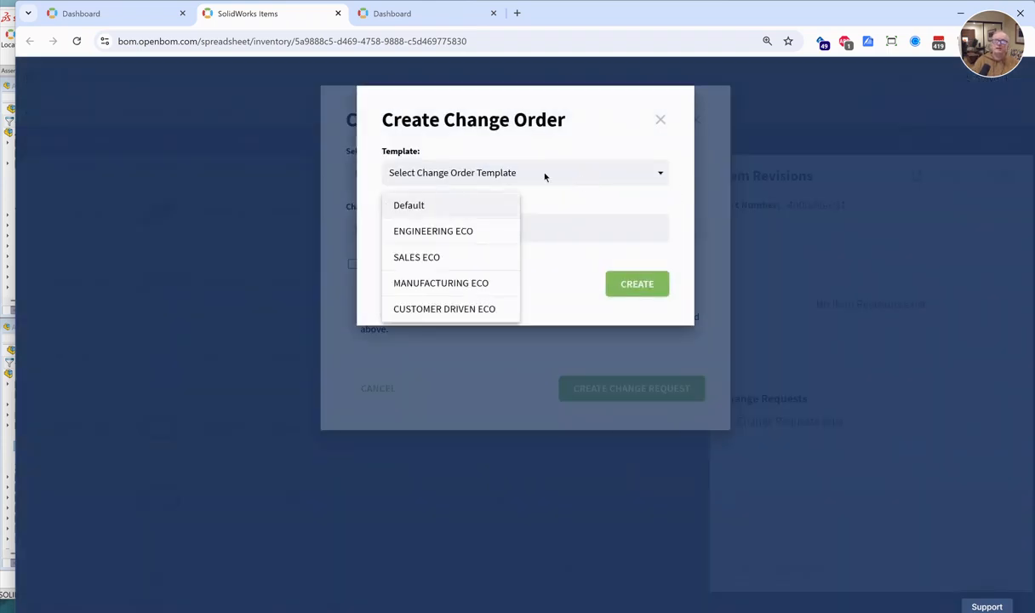
pyautogui.click(470, 310)
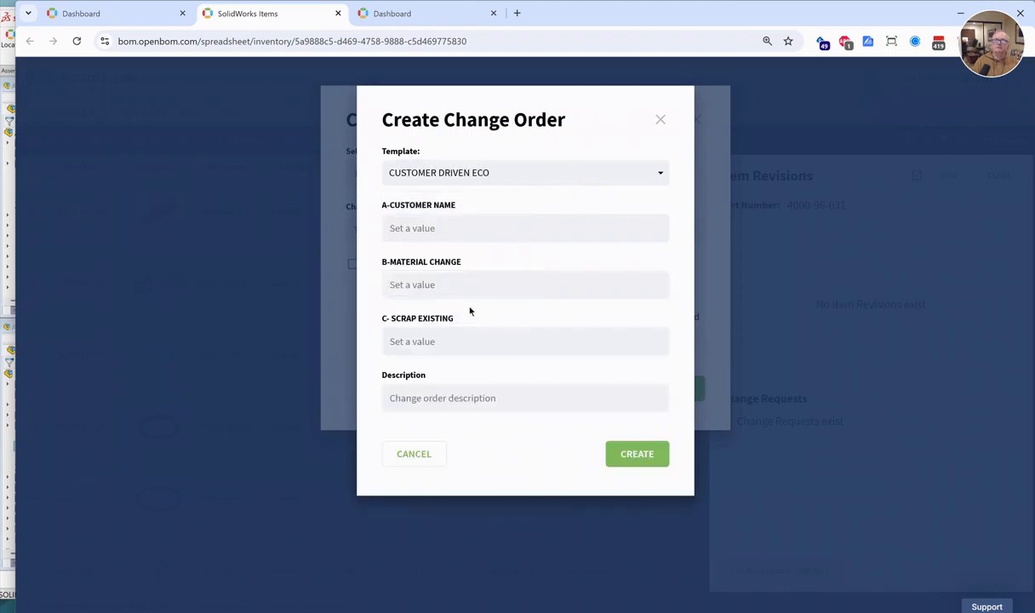
# Set the change order's customer name to CBS, material change to YES and scrap existing to NO
pyautogui.click(458, 227)
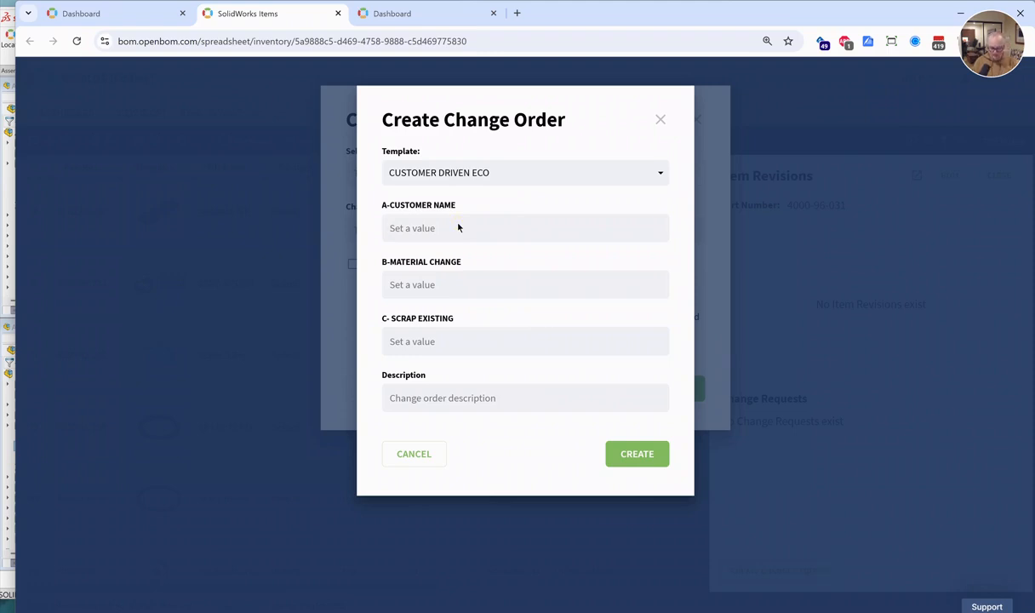
pyautogui.write('CBS')
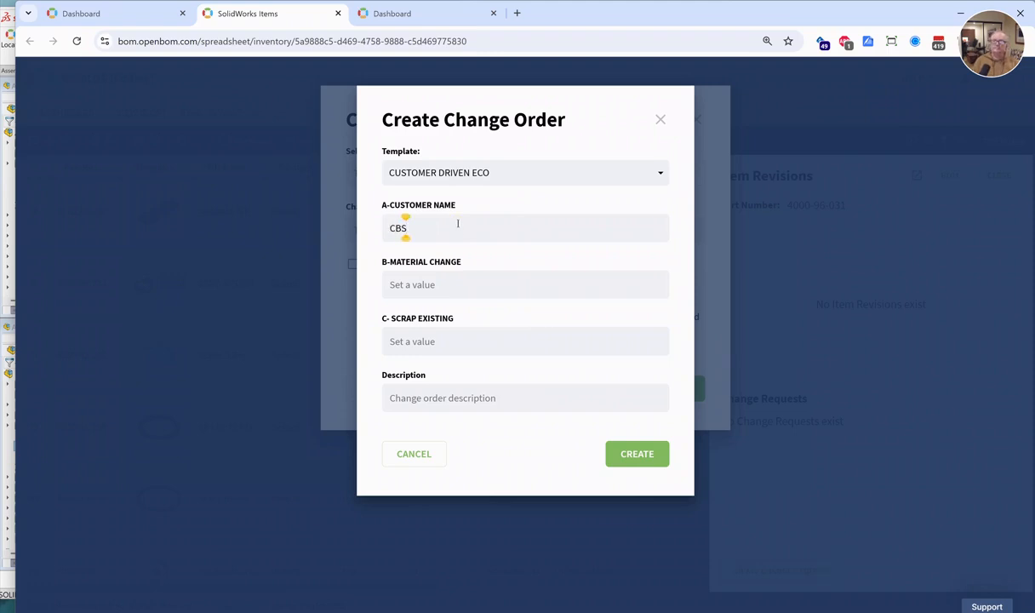
pyautogui.click(444, 289)
pyautogui.write('YES')
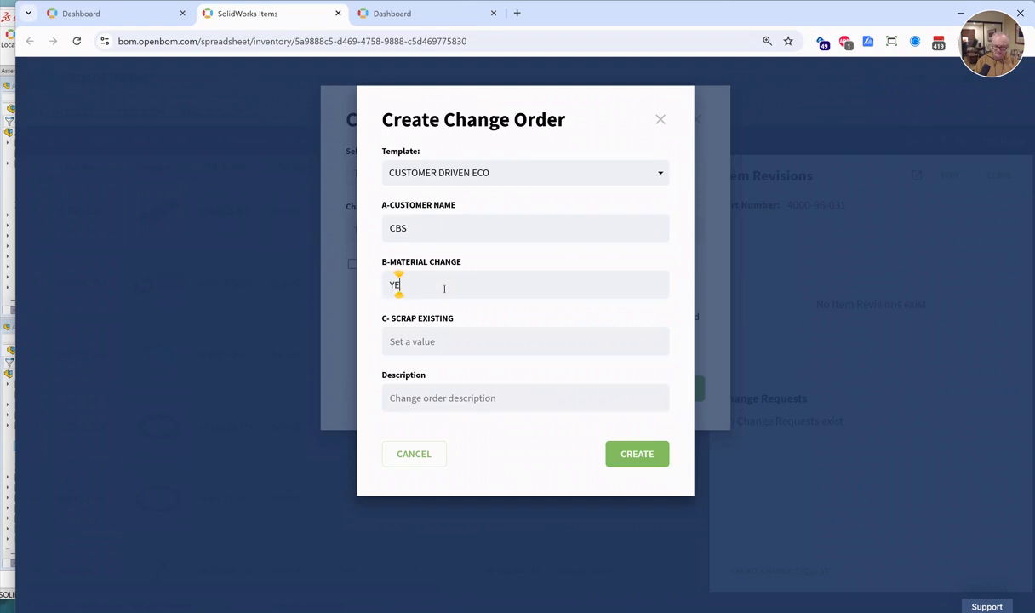
pyautogui.click(413, 341)
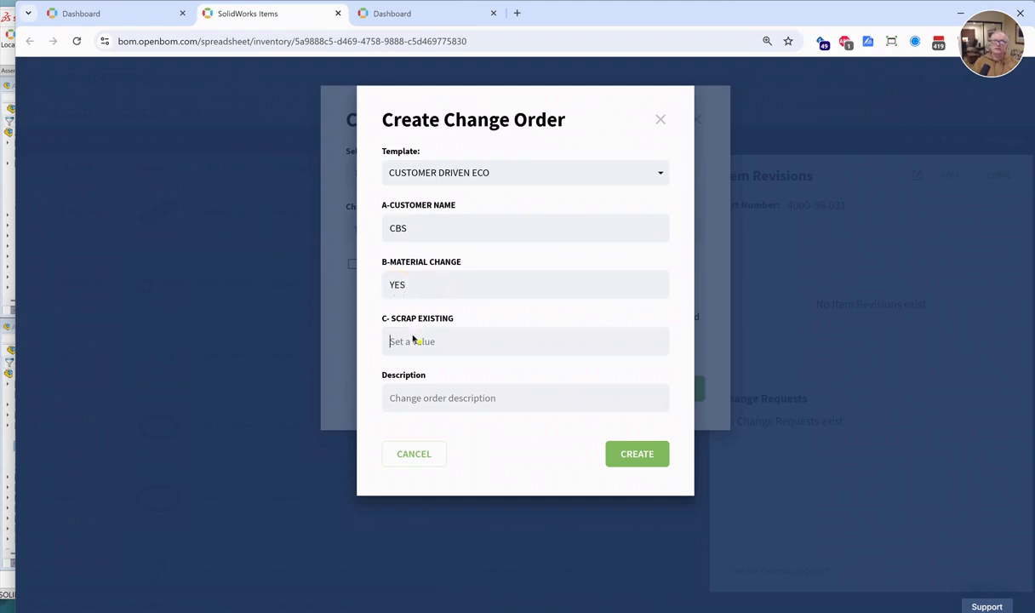
pyautogui.write('NO')
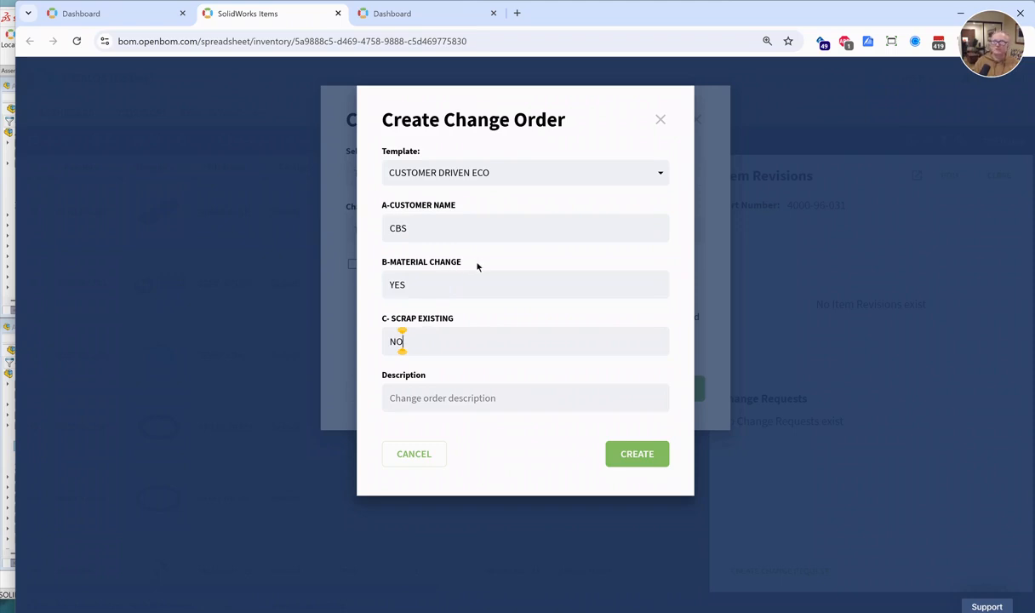
# Set the change order's description to VARIANT ON LENSE OPACITY and create the order
pyautogui.click(442, 400)
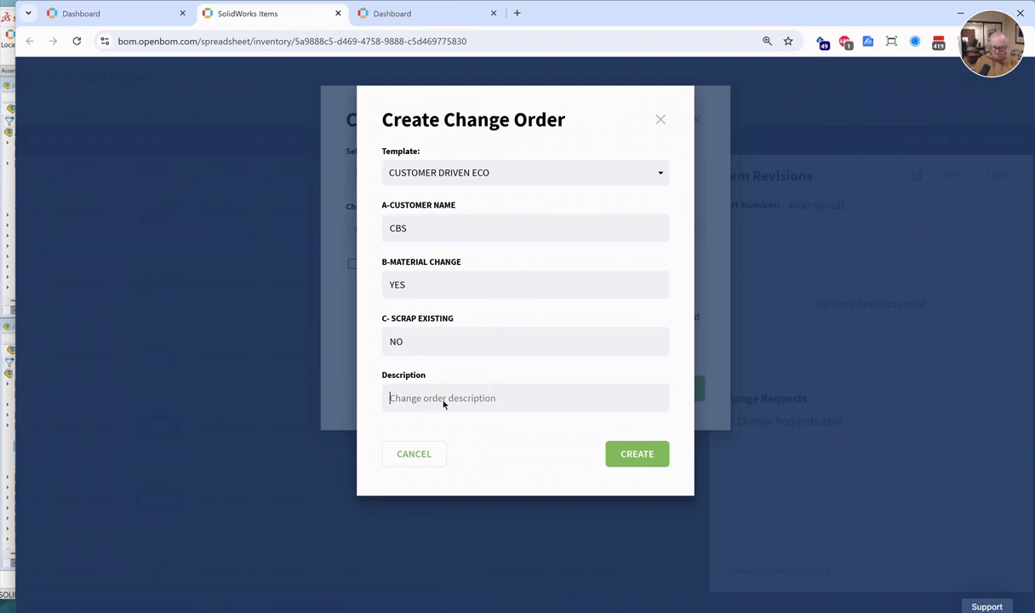
pyautogui.write('VARIANT ON LEN')
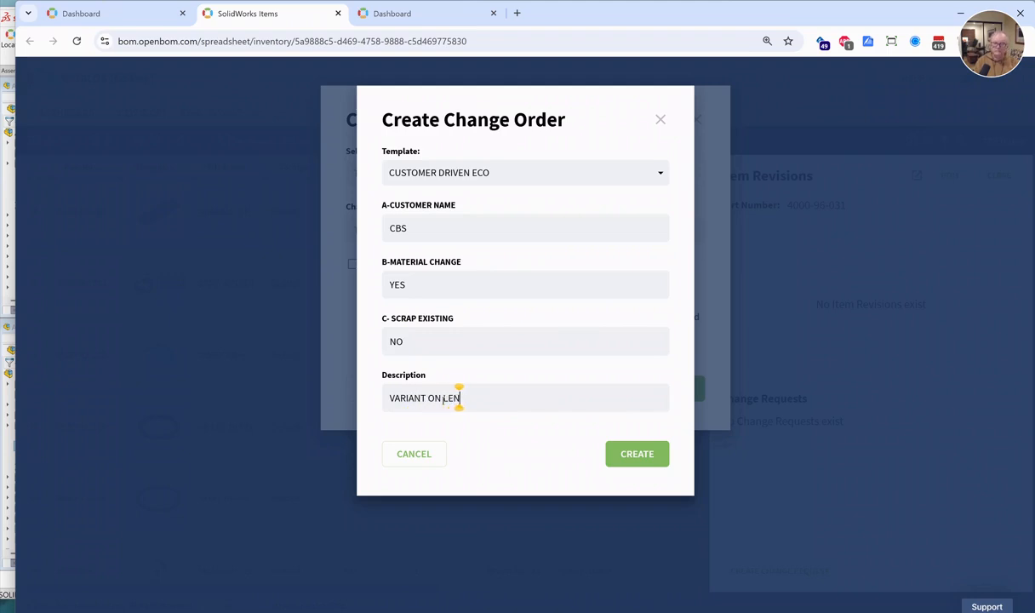
pyautogui.press('BackSpace')
pyautogui.write('NSE')
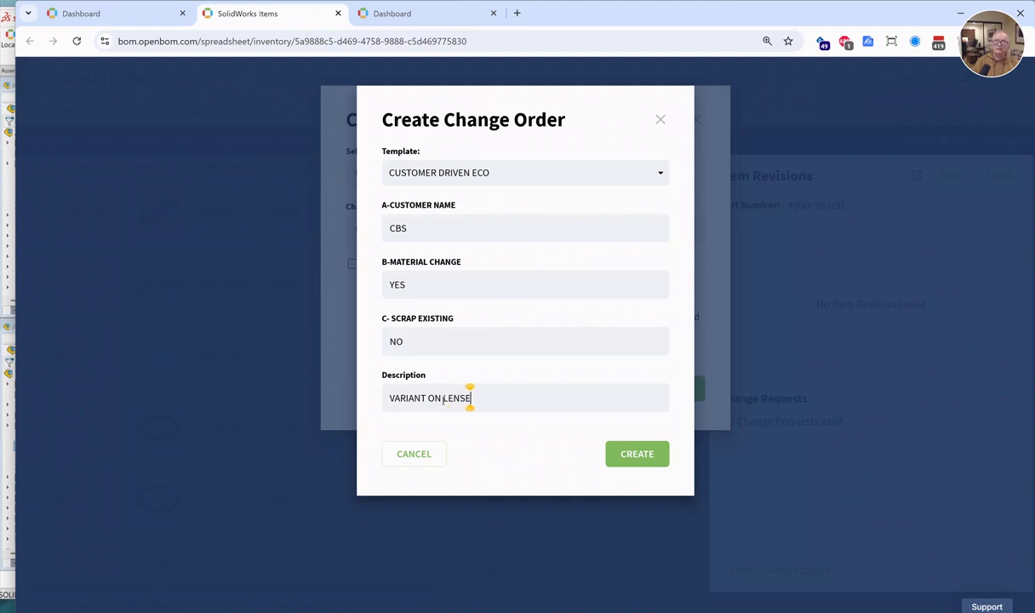
pyautogui.write(' OPACITY')
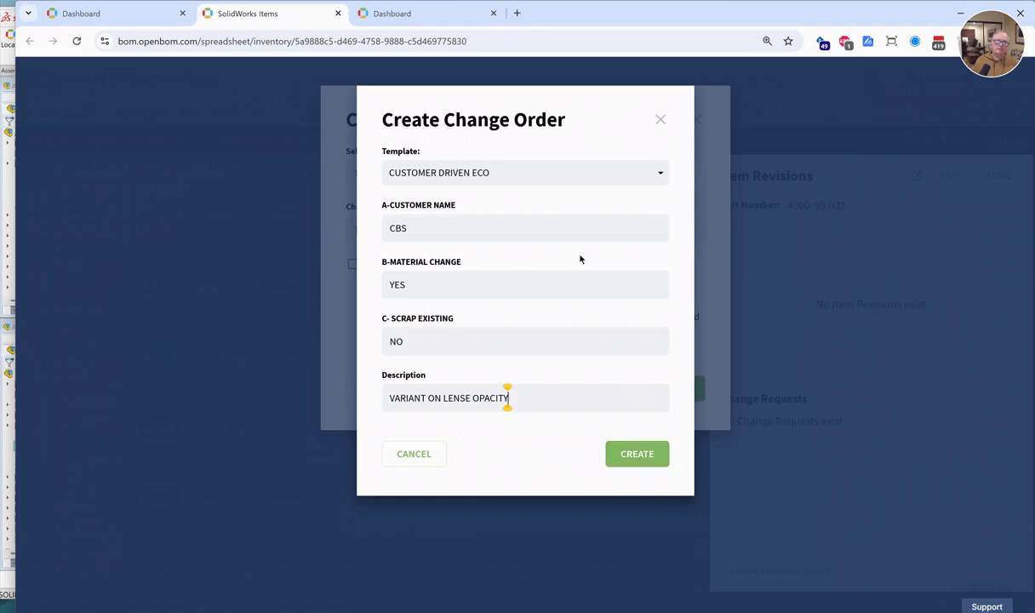
pyautogui.click(630, 460)
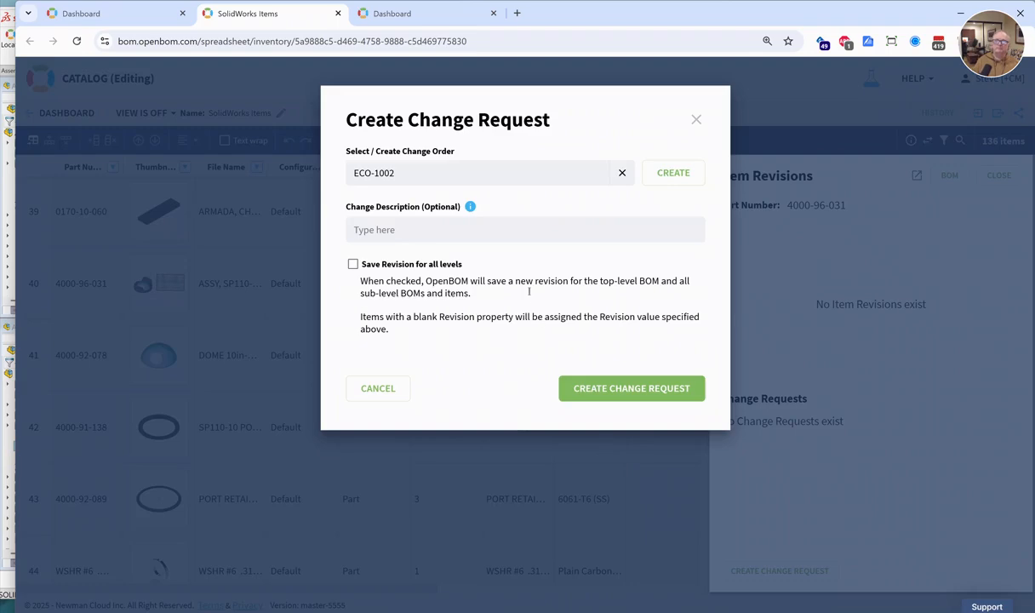
# Create the change request for part 4000-96-031 with the change description C
pyautogui.click(511, 233)
pyautogui.write('C')
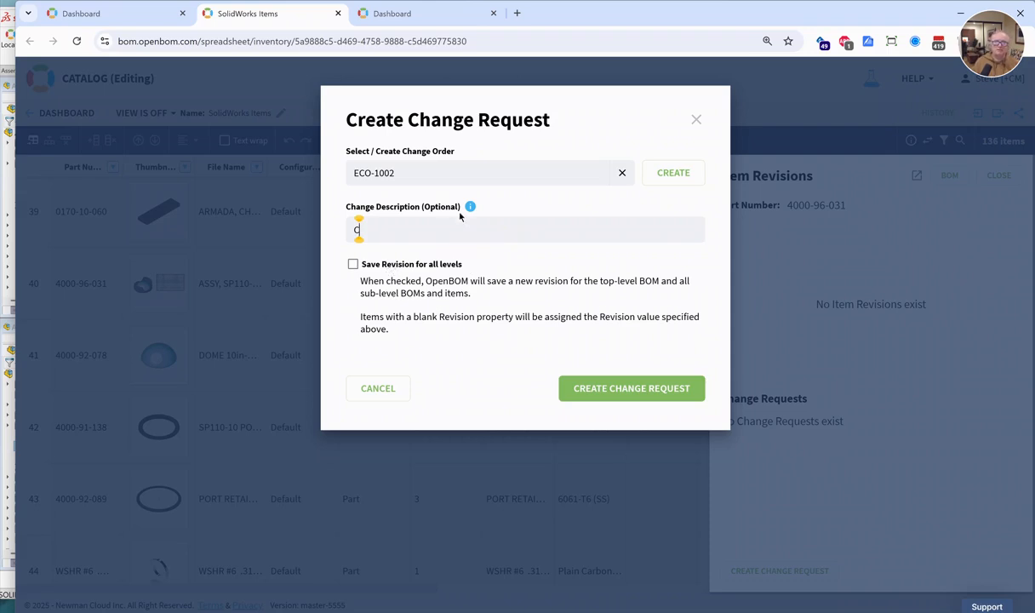
pyautogui.click(630, 388)
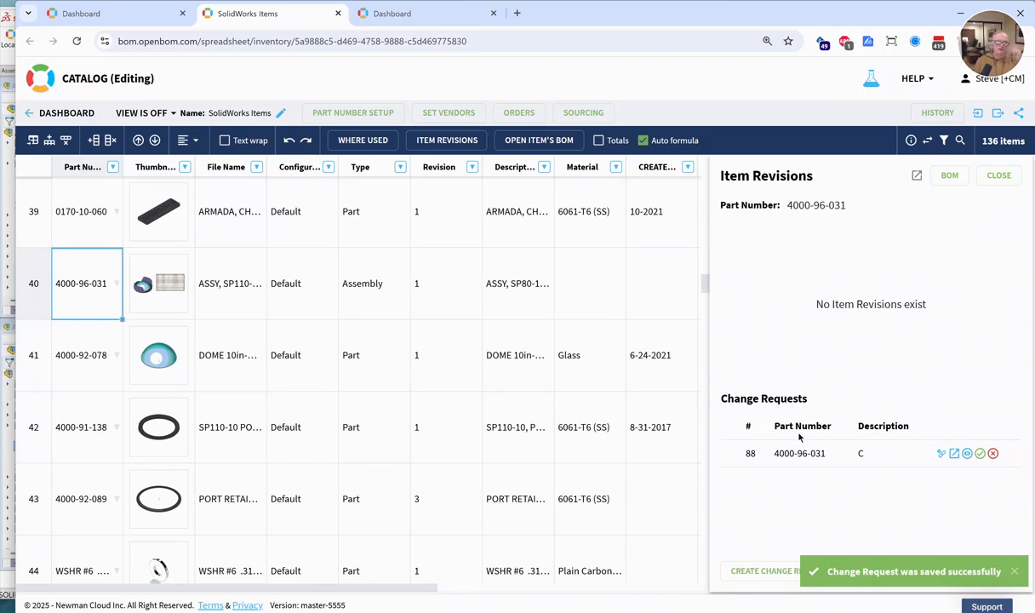
# Create a change request for part 4000-92-078 under change order ECO-1002 with the description D
pyautogui.click(108, 360)
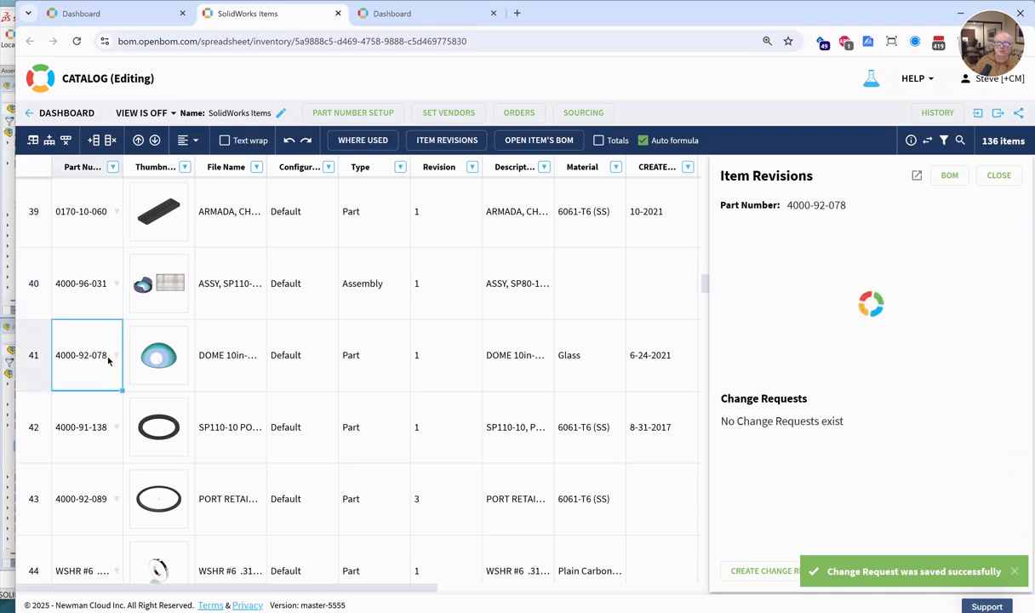
pyautogui.click(791, 570)
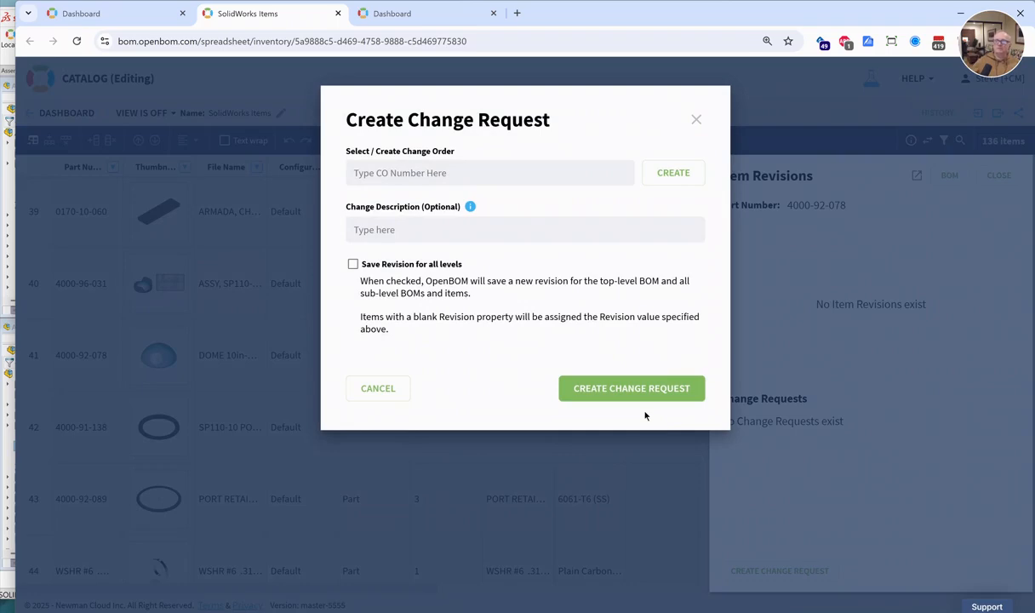
pyautogui.click(575, 172)
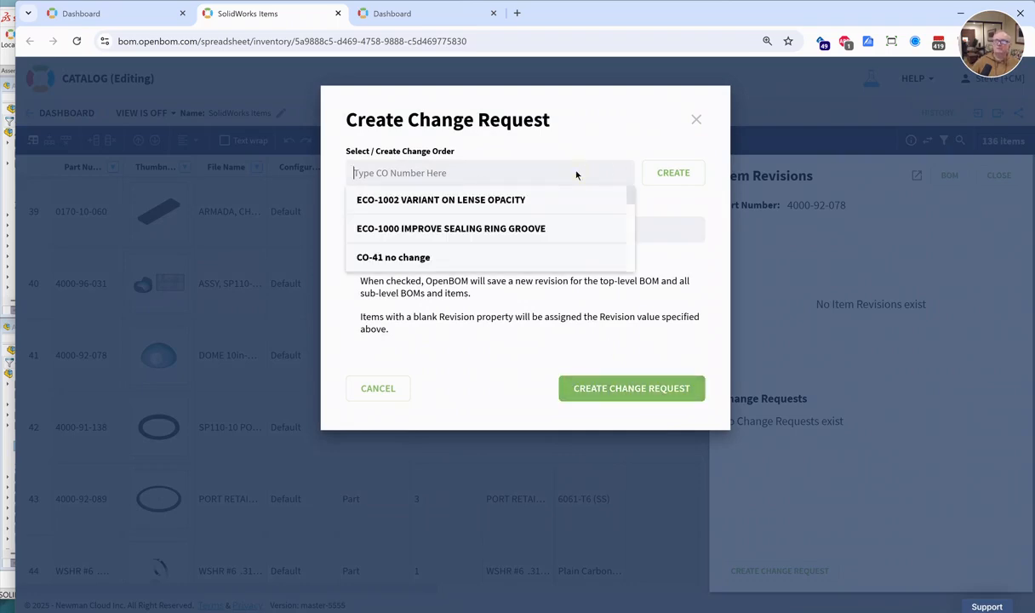
pyautogui.click(442, 204)
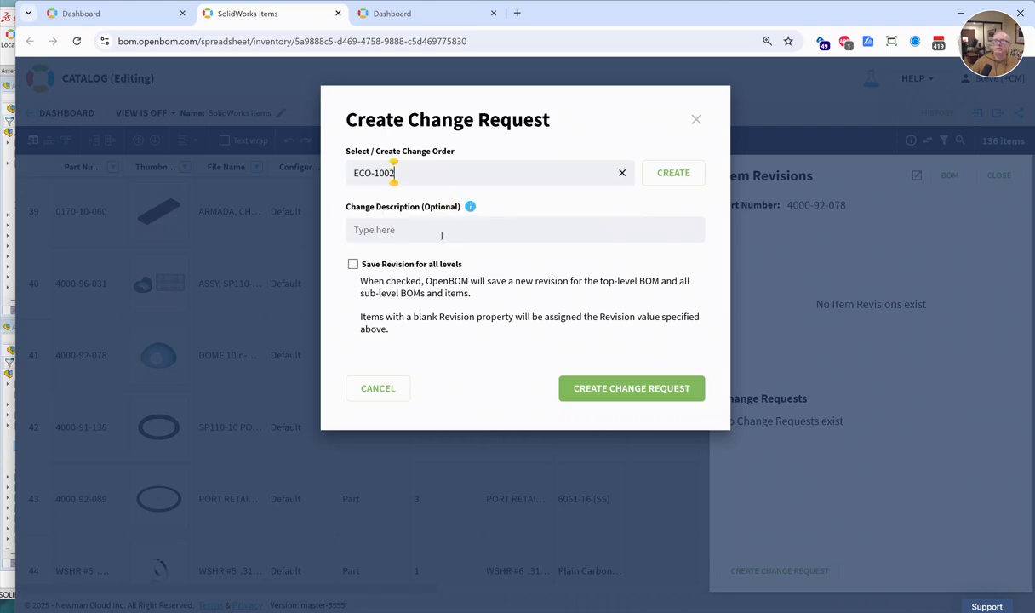
pyautogui.click(442, 235)
pyautogui.write('D')
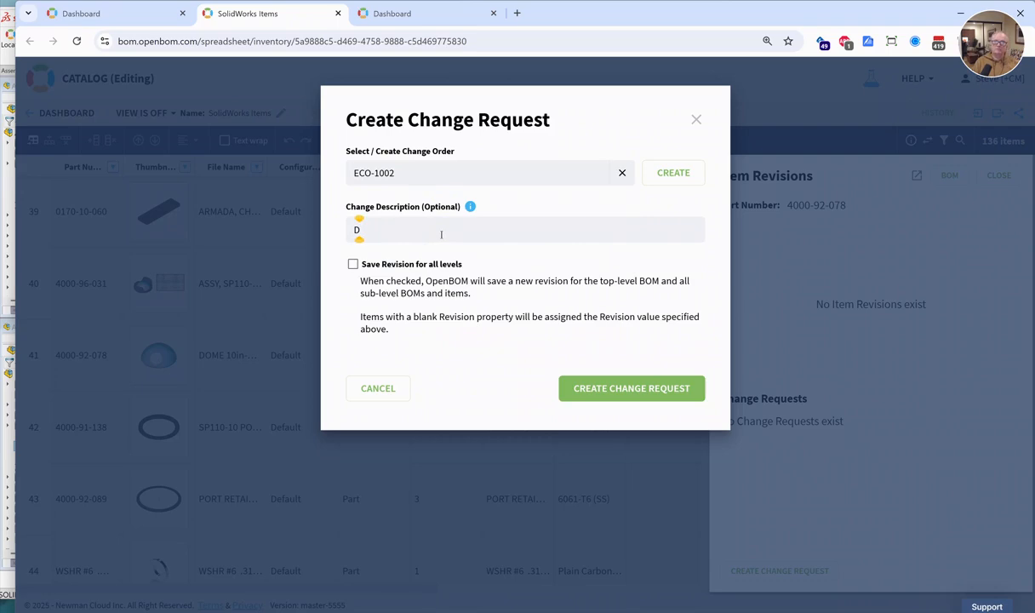
pyautogui.click(619, 388)
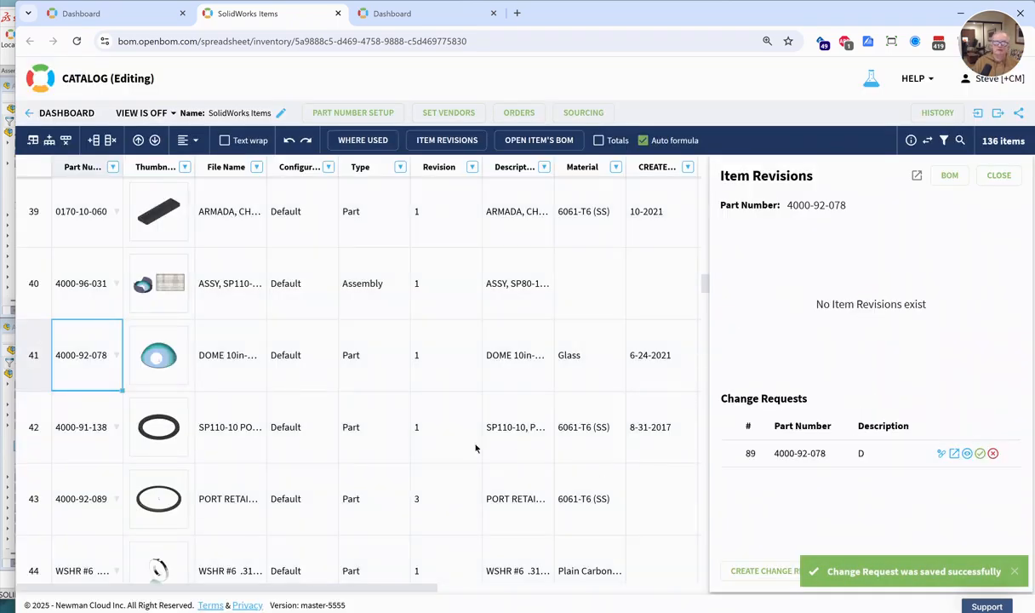
# Create a change request for part 4000-92-089 under change order ECO-1002 with the description C
pyautogui.click(99, 500)
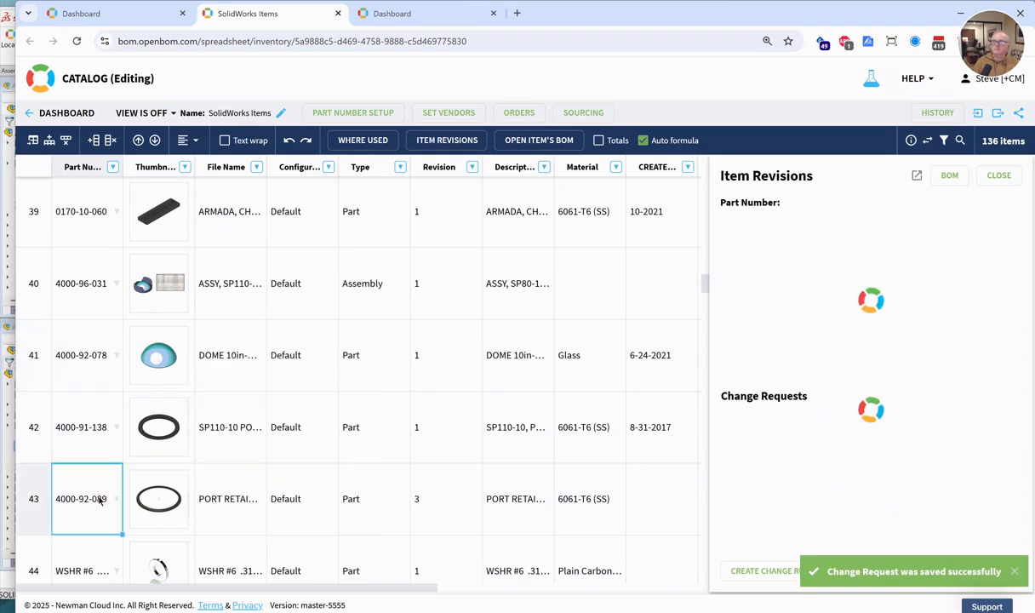
pyautogui.click(436, 143)
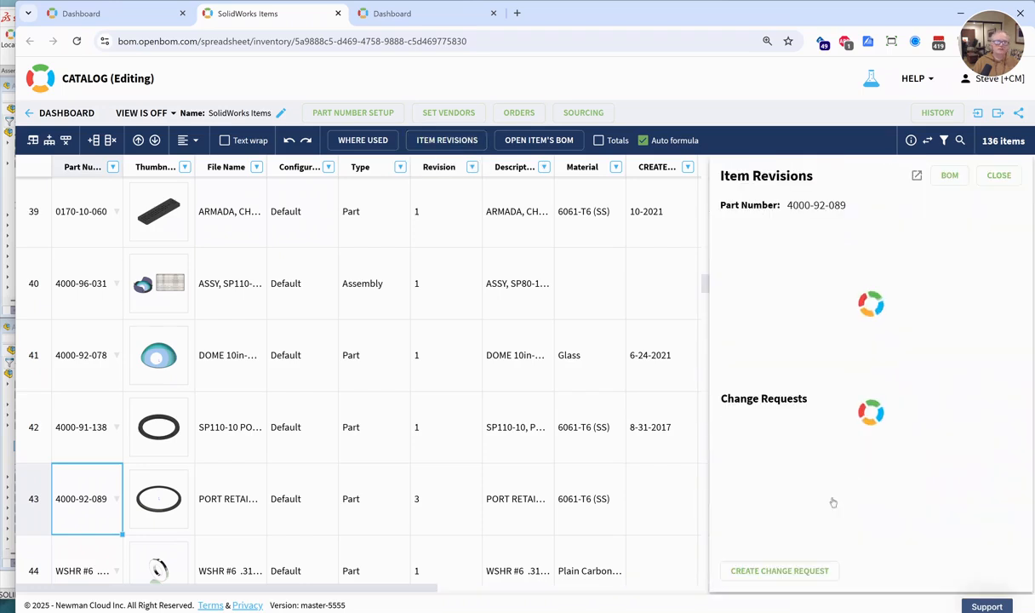
pyautogui.click(798, 573)
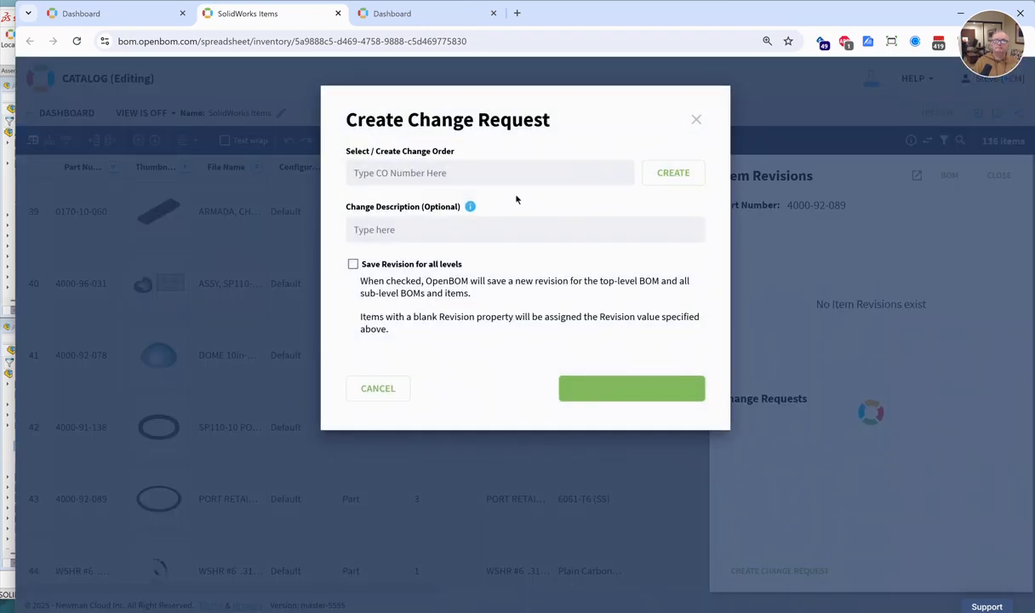
pyautogui.click(468, 168)
pyautogui.click(442, 197)
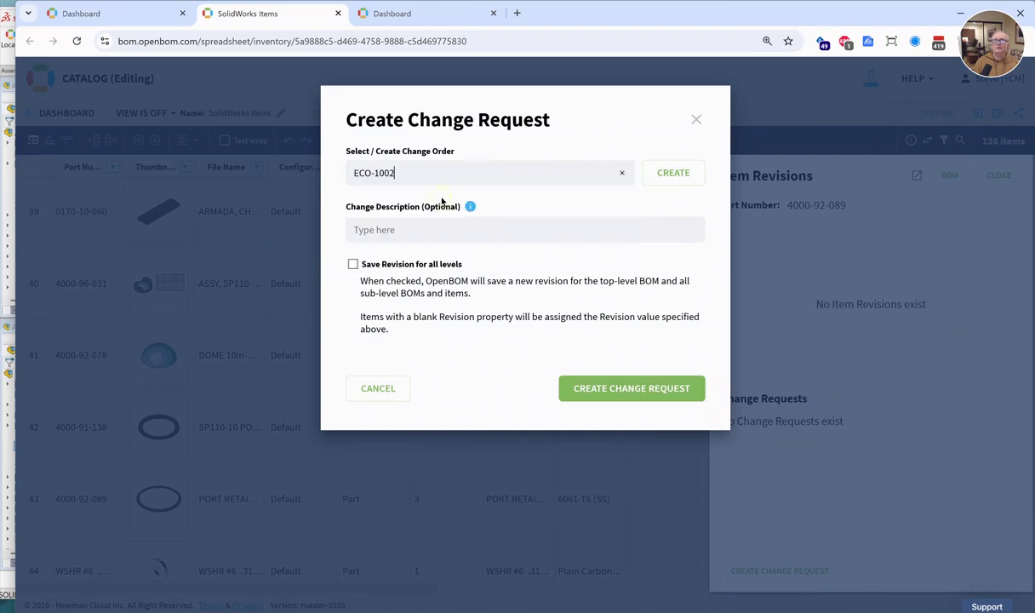
pyautogui.click(438, 232)
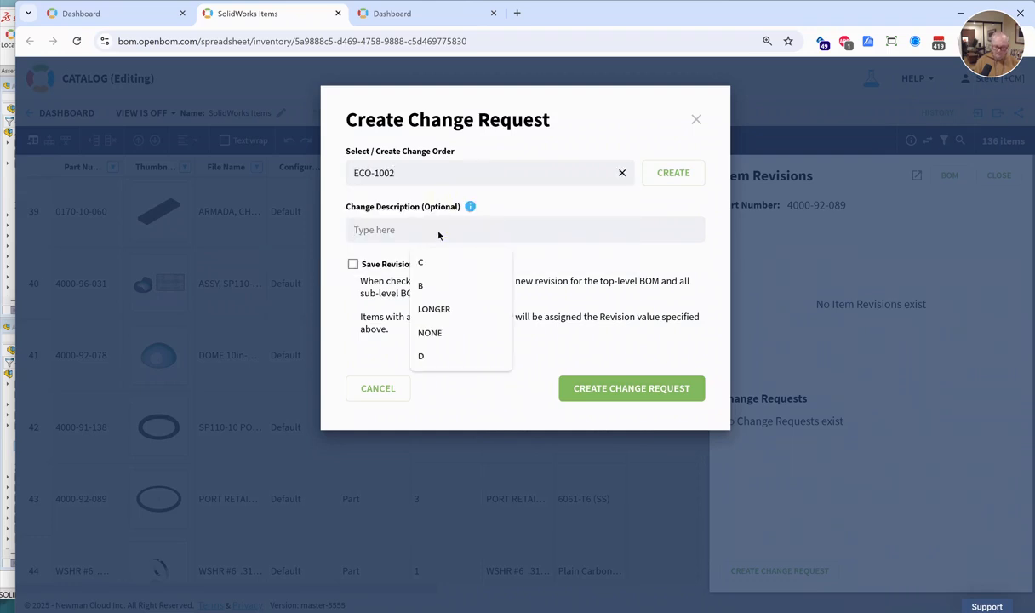
pyautogui.write('C')
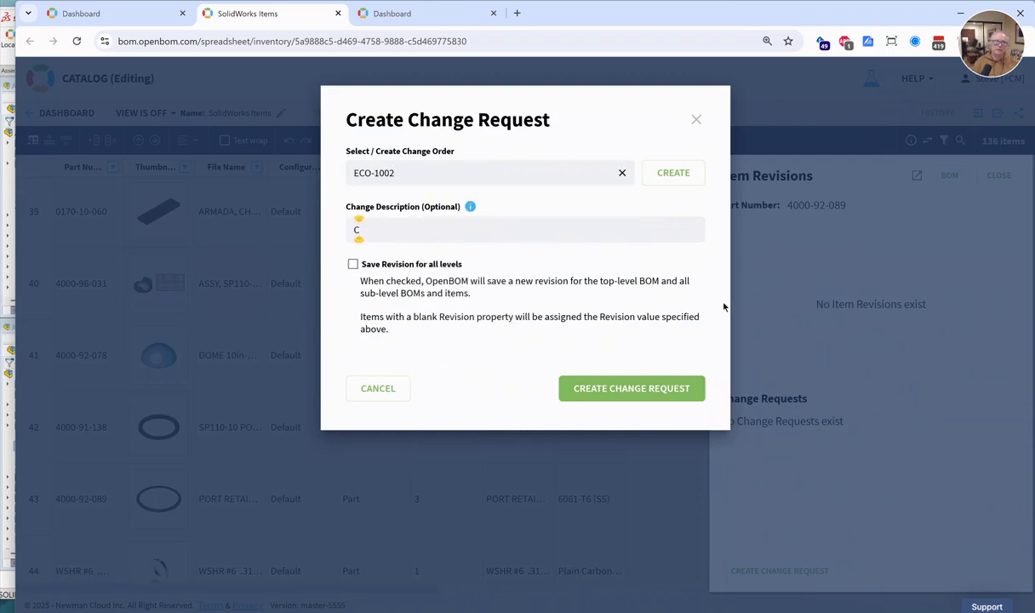
pyautogui.click(668, 388)
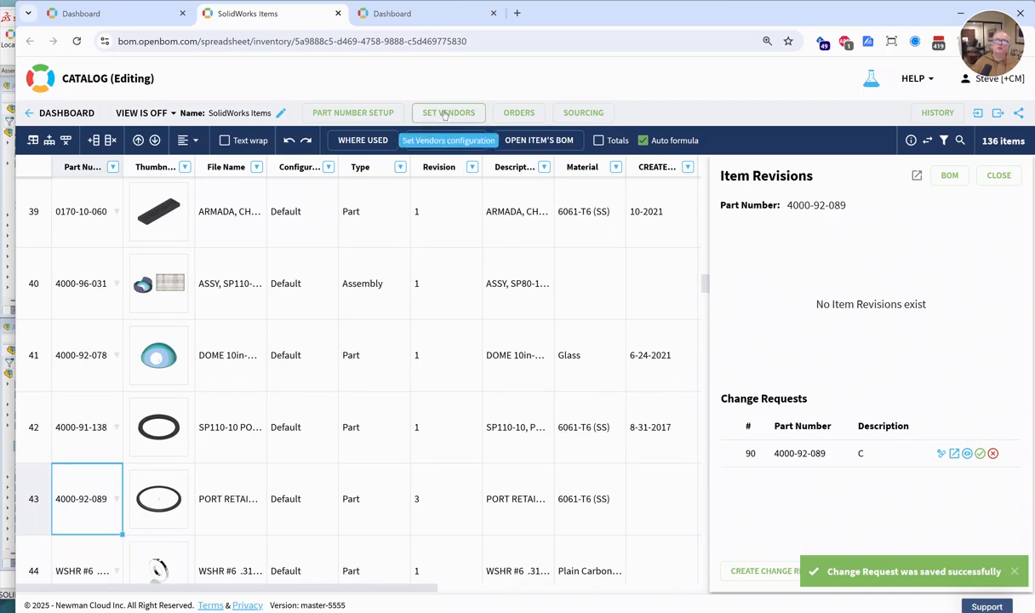
# Show the details of ECO-1002 from the open change orders on the Change Management dashboard
pyautogui.click(128, 15)
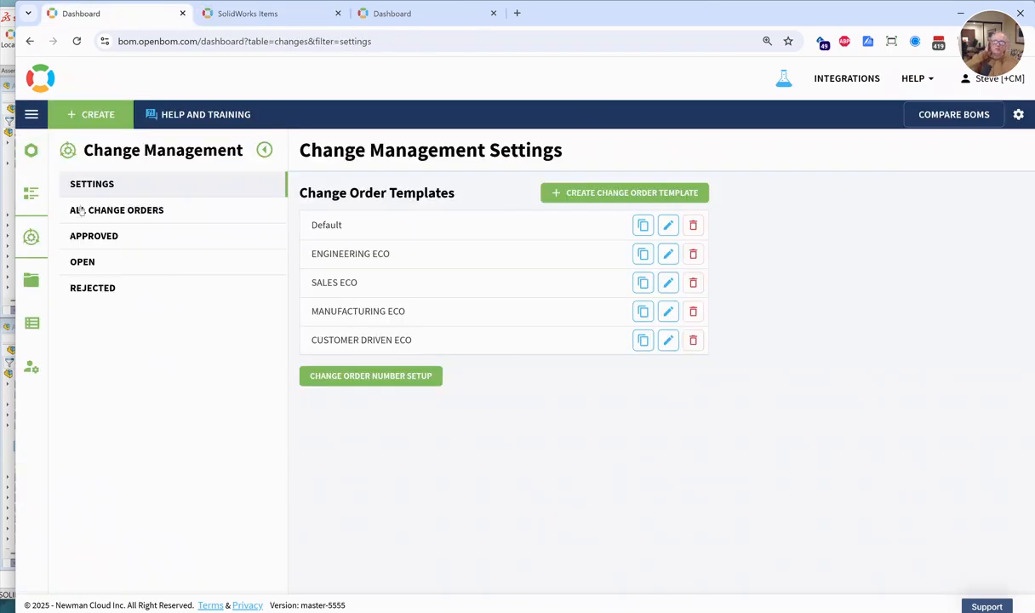
pyautogui.click(99, 260)
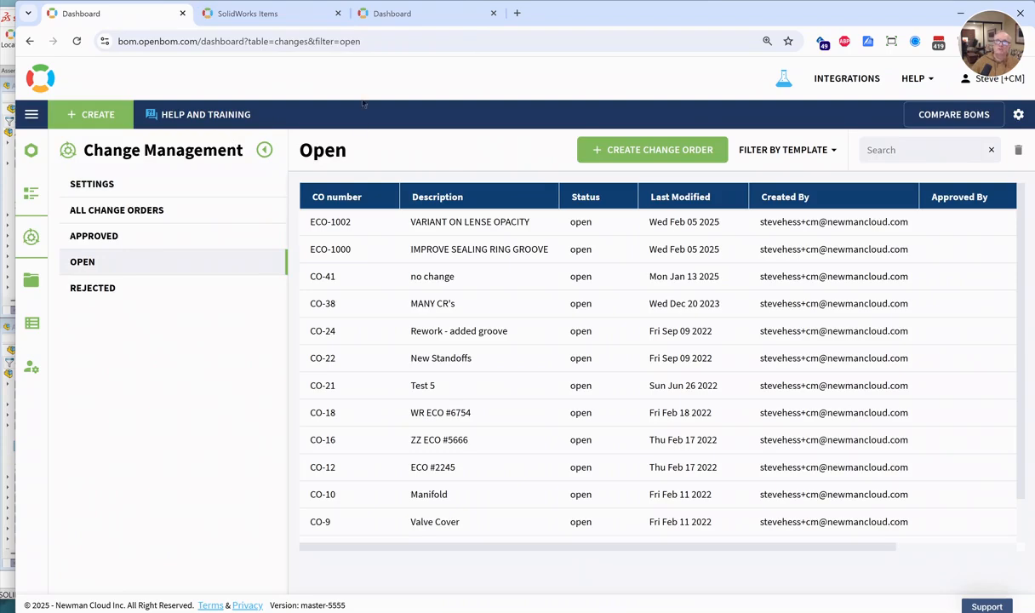
pyautogui.click(410, 211)
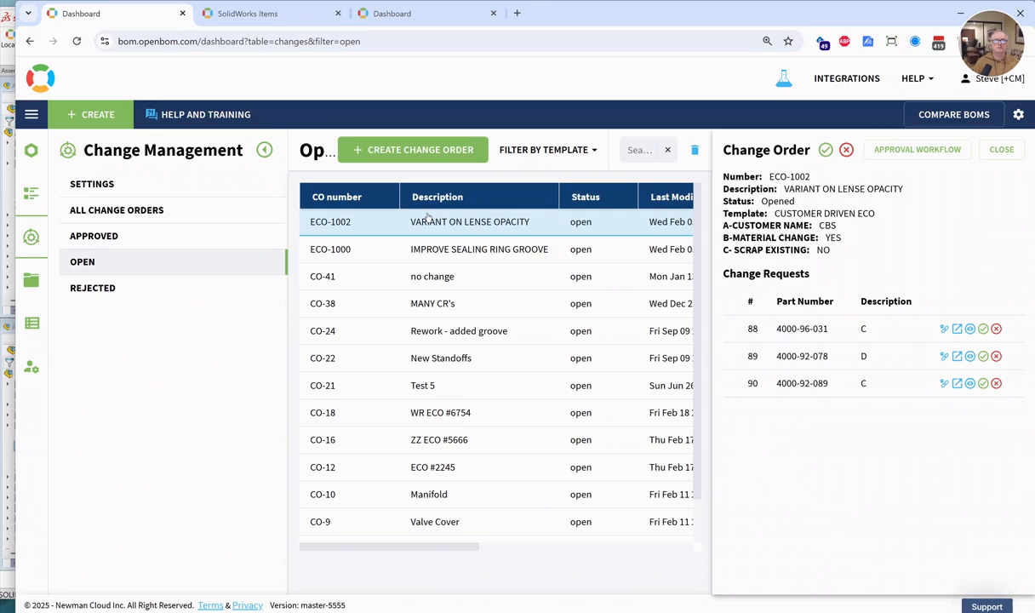